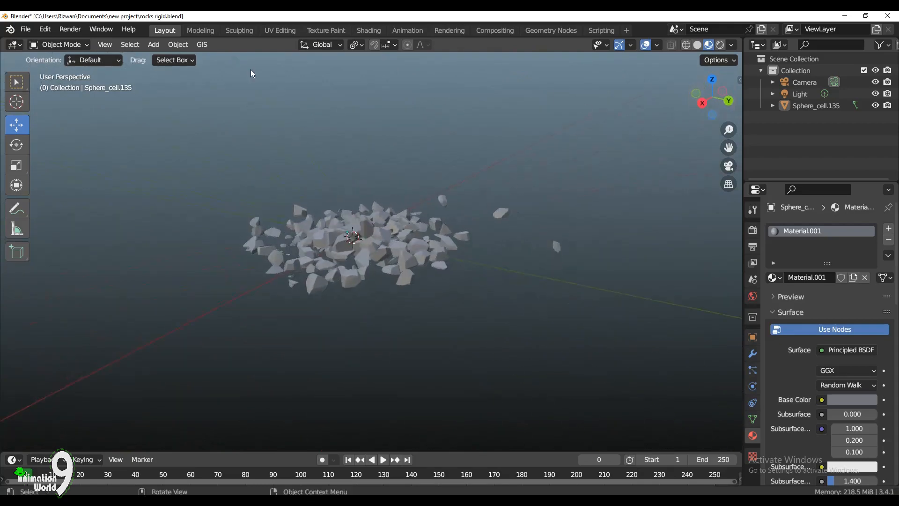
Start a new General file without saving the current one, and delete all the default objects from the scene.
left_click(25, 29)
mouse_move(33, 44)
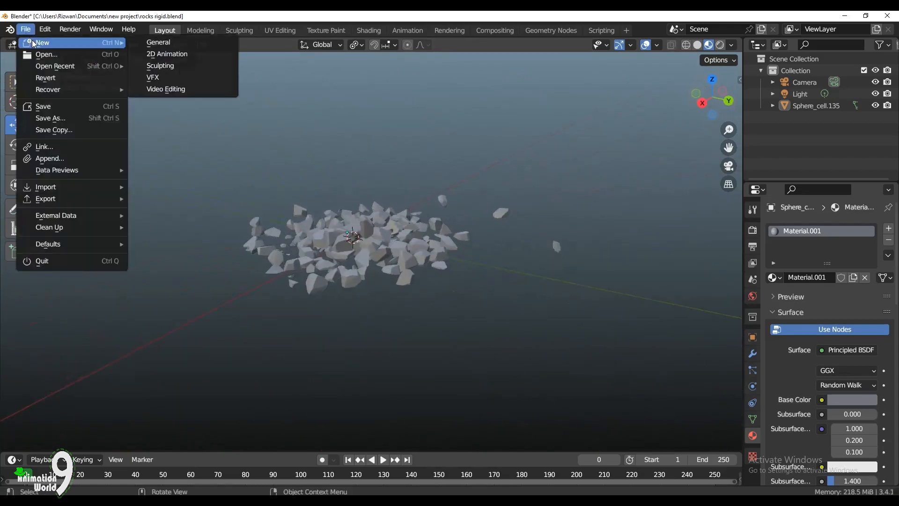
left_click(154, 43)
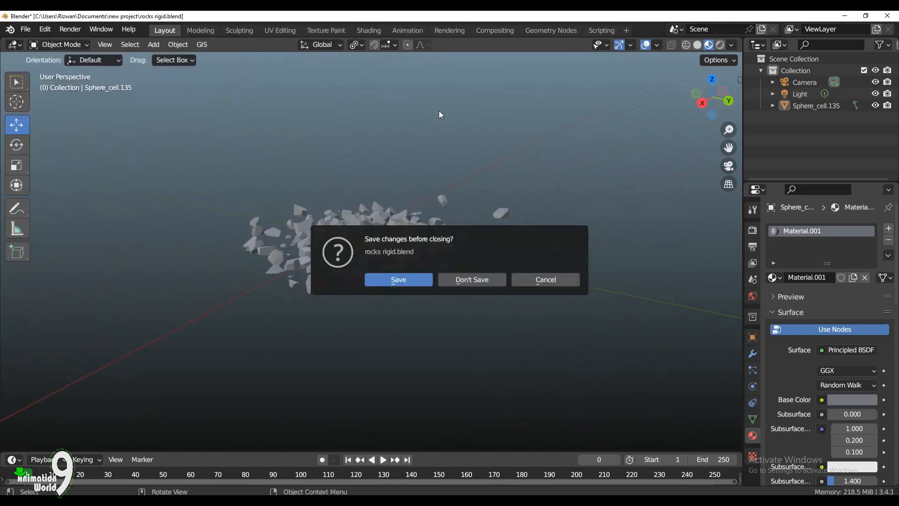
left_click(475, 280)
left_click_drag(531, 75, 141, 305)
key("Delete")
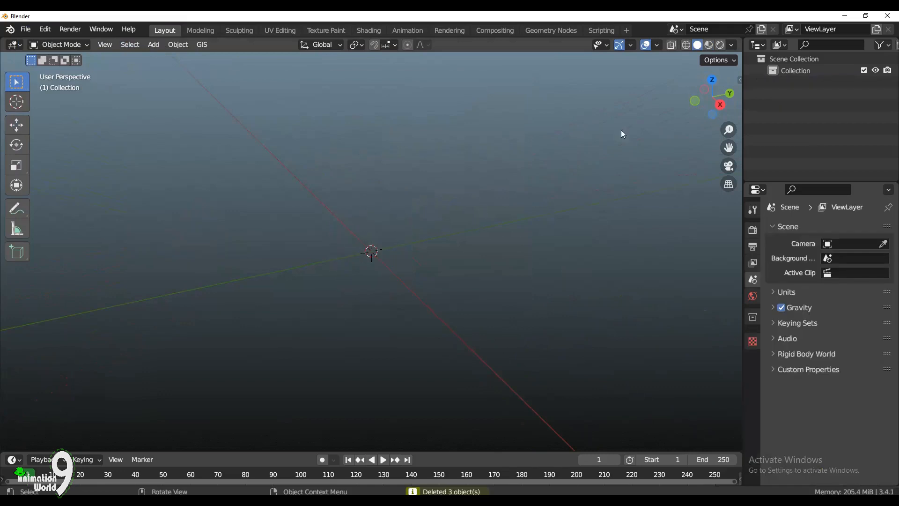
Add a UV sphere at the origin of the empty scene.
left_click(155, 45)
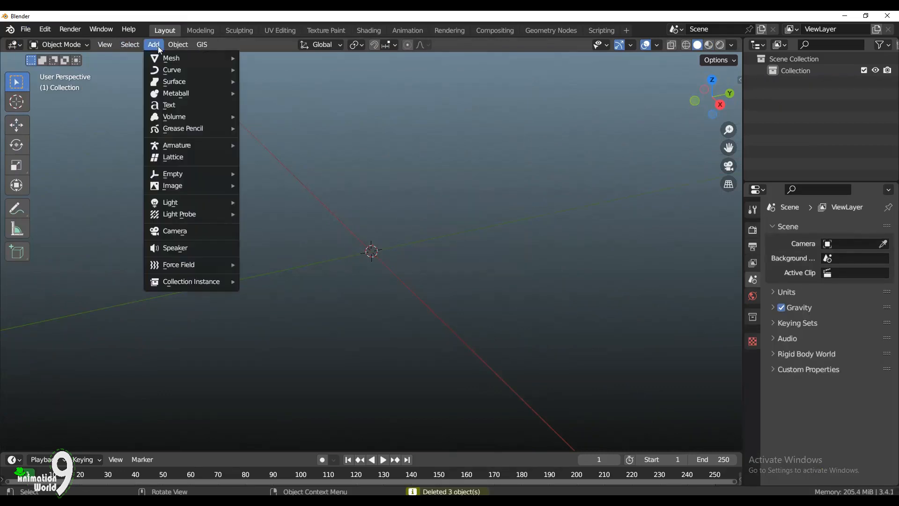
mouse_move(197, 58)
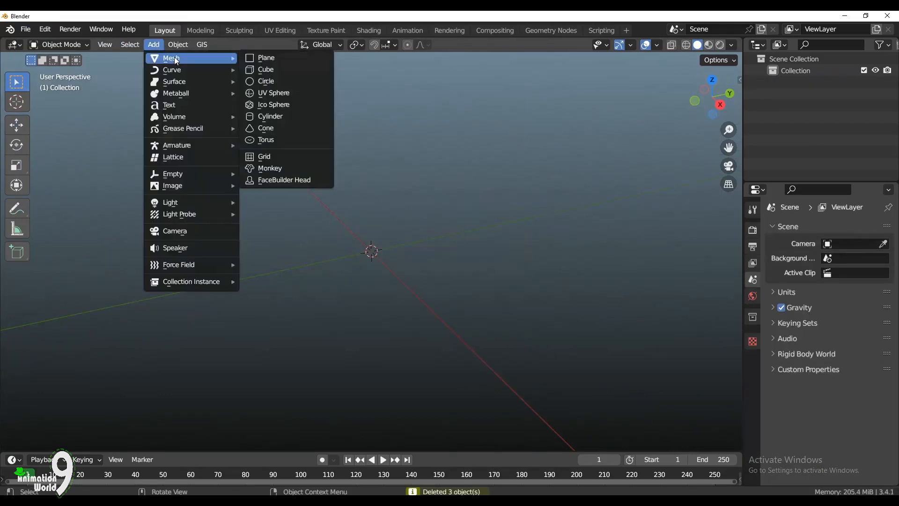
left_click(269, 93)
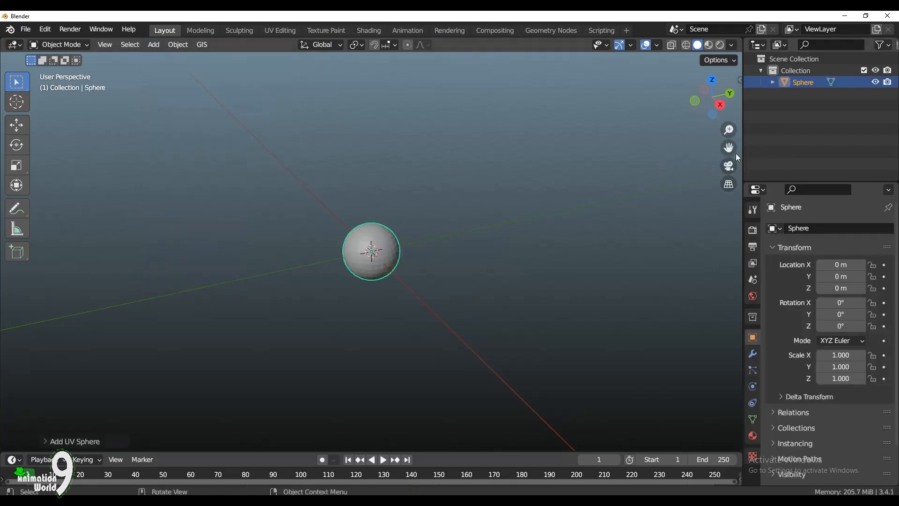
left_click_drag(729, 147, 702, 133)
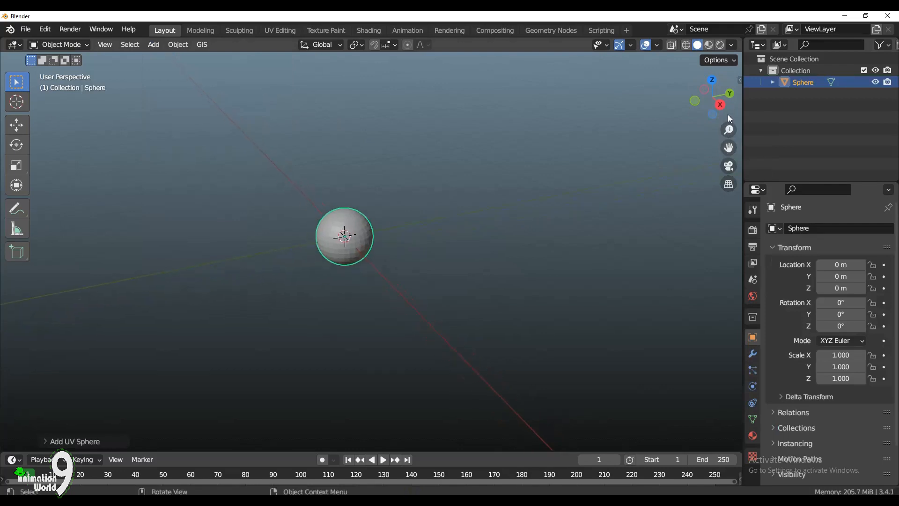
Search the add-ons in the preferences for "cell" and make sure Object: Cell Fracture is enabled.
left_click(41, 29)
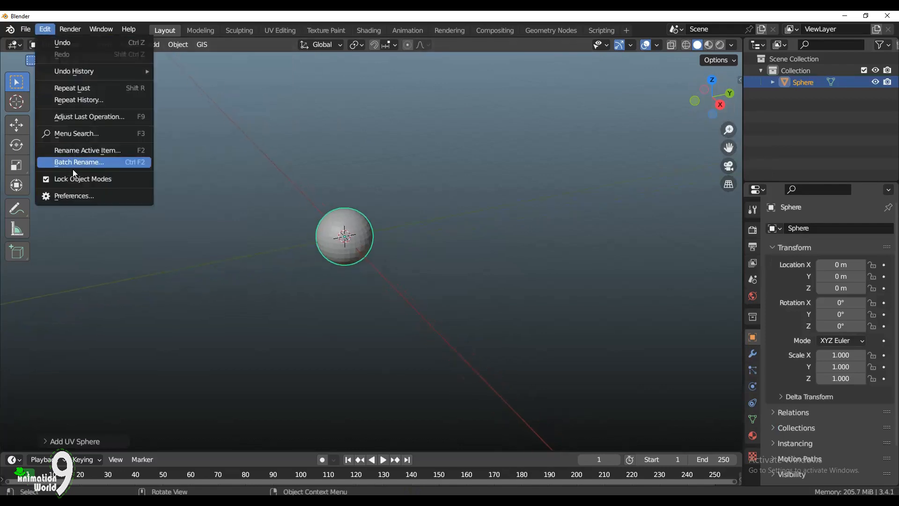
left_click(69, 196)
left_click(331, 66)
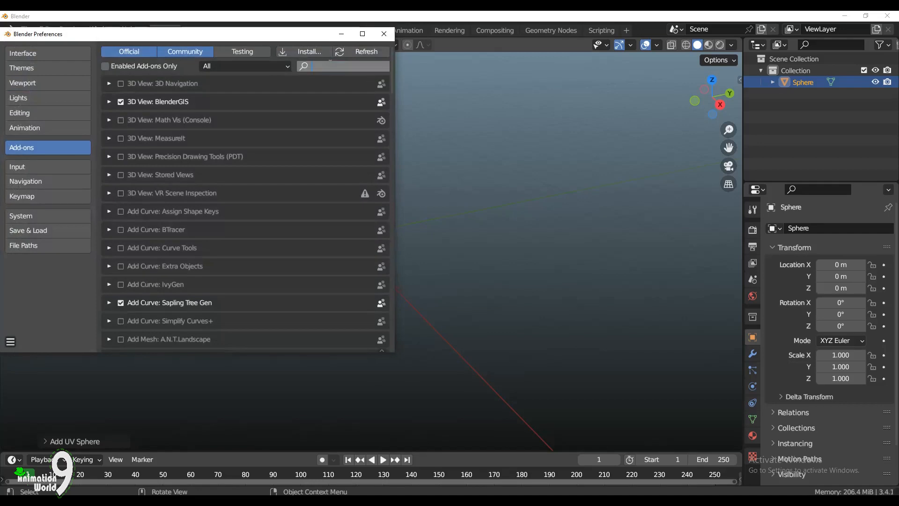
type("ce")
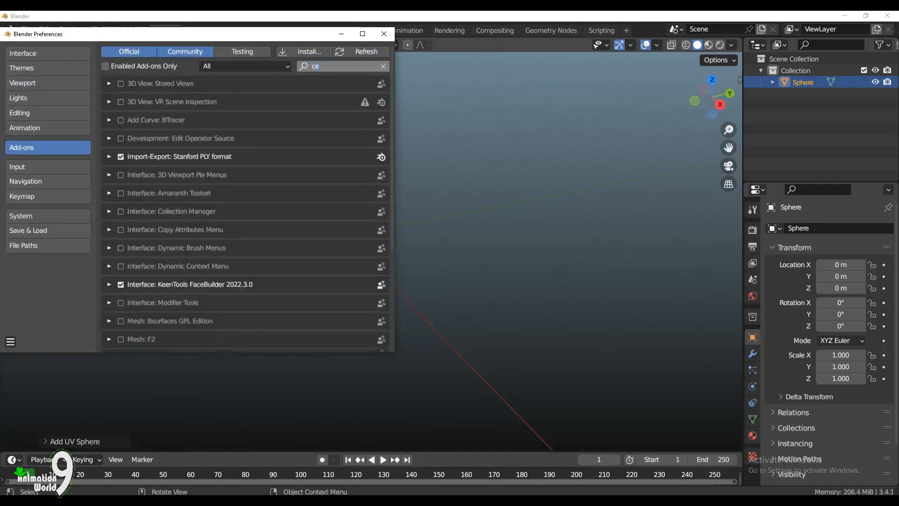
type("ll")
key("Return")
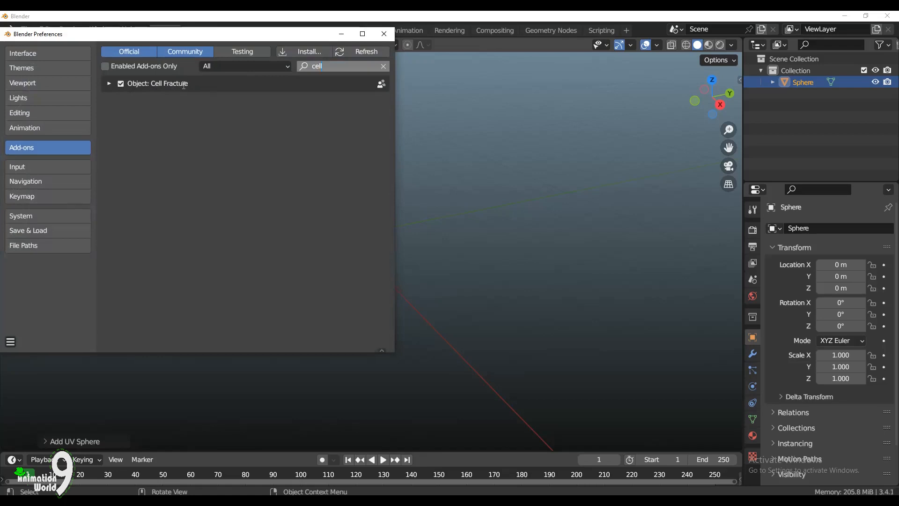
left_click(120, 84)
left_click(384, 34)
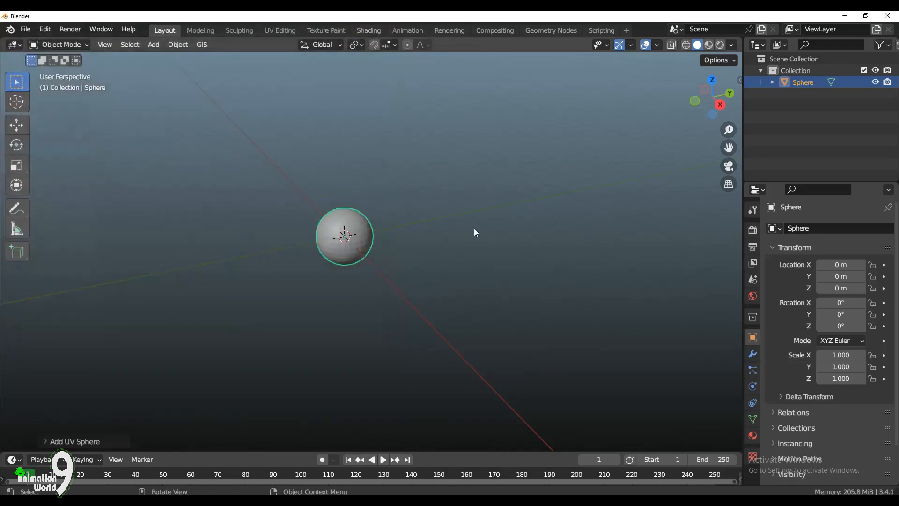
Find the Cell Fracture operator with a search for "cell" and open its settings for the sphere.
key("F3")
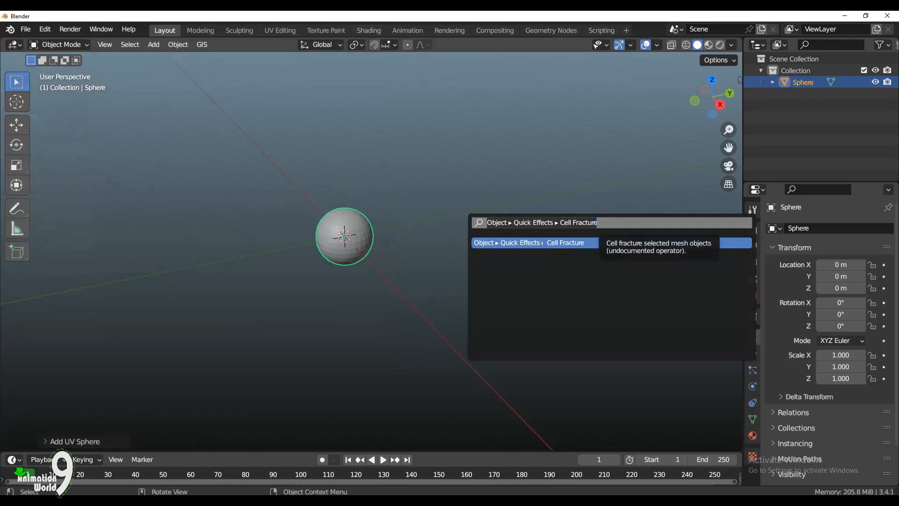
left_click_drag(595, 225, 425, 225)
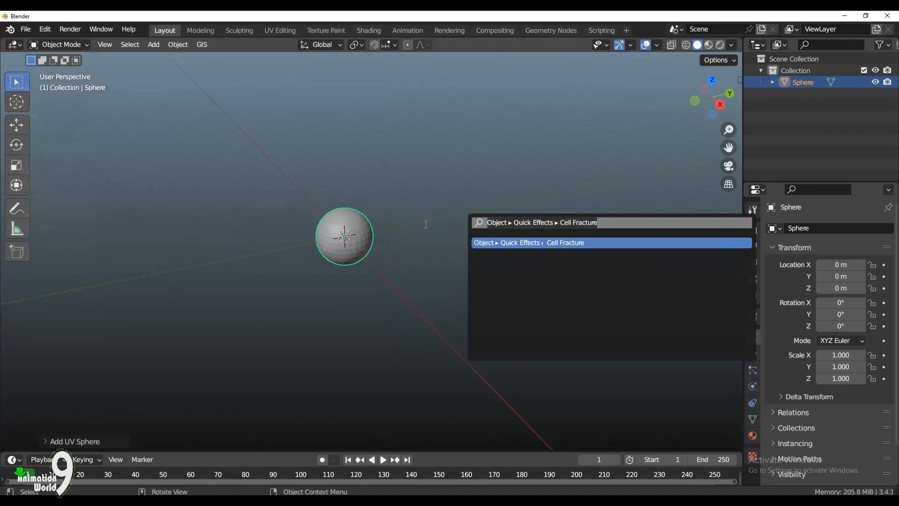
type("cell")
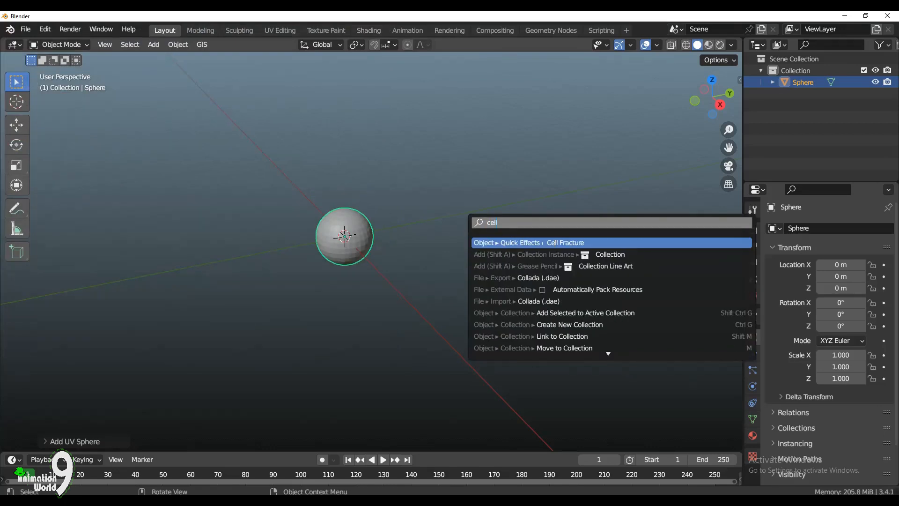
key("Return")
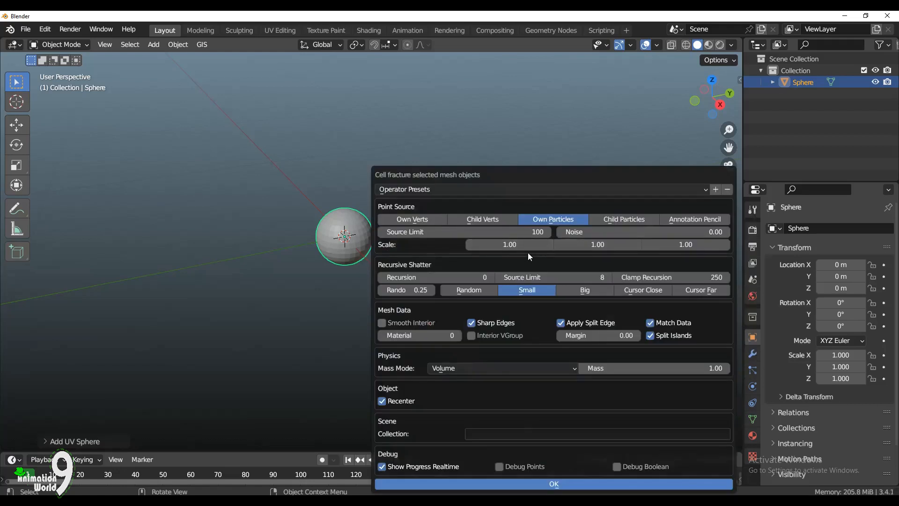
left_click_drag(568, 179, 657, 163)
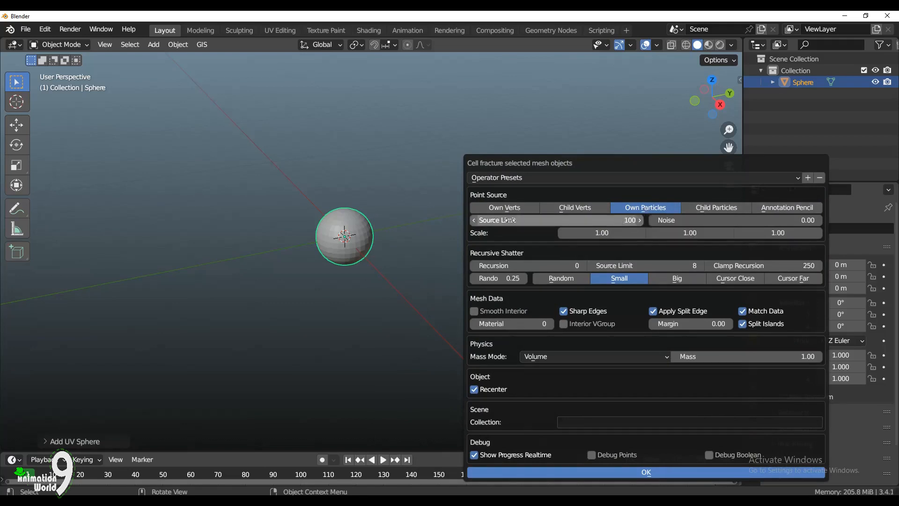
Set the fracture's point source limit to 400 and its noise to 1.
left_click(628, 220)
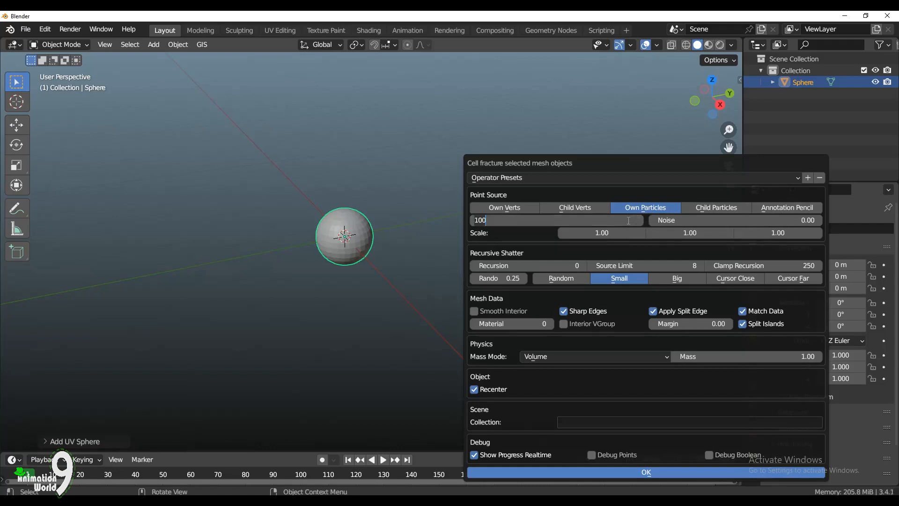
type("400")
key("Return")
left_click(702, 221)
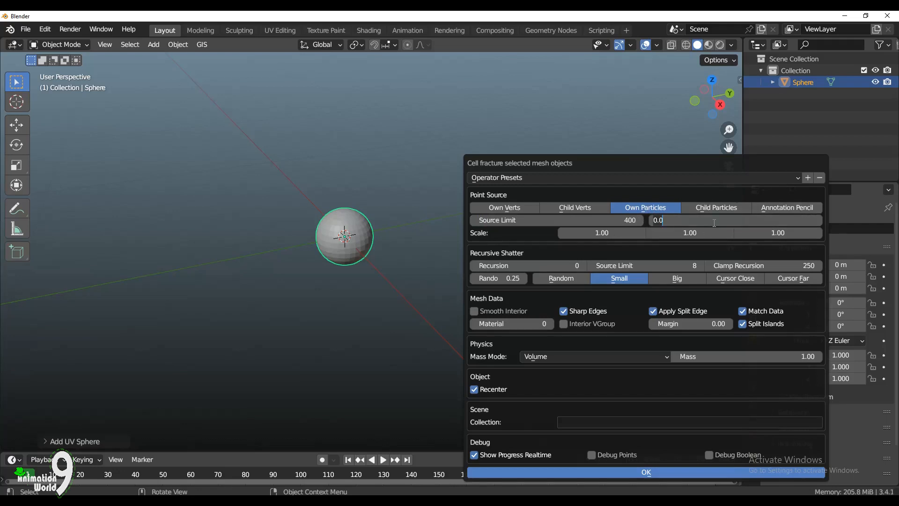
key("BackSpace")
key("BackSpace")
key("BackSpace")
type("1")
key("Return")
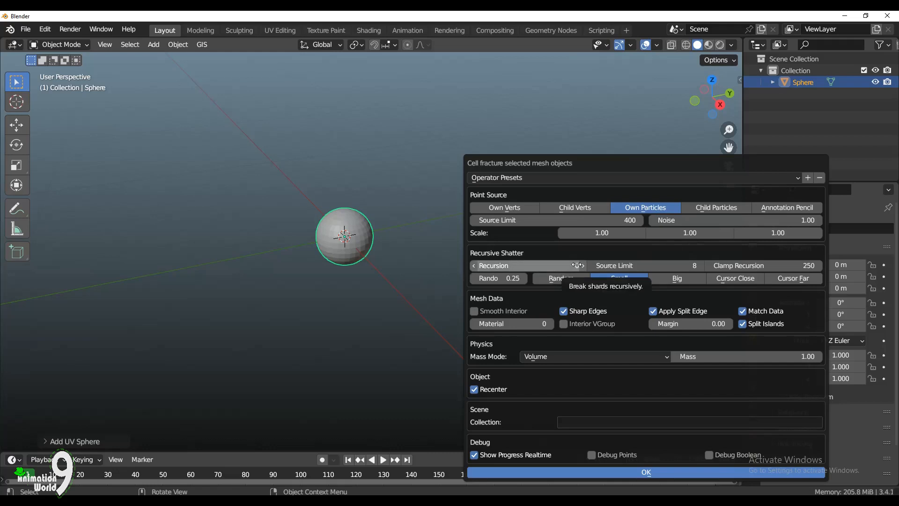
Set the recursive shatter's recursion to 2 and run the fracture on the sphere.
left_click(578, 265)
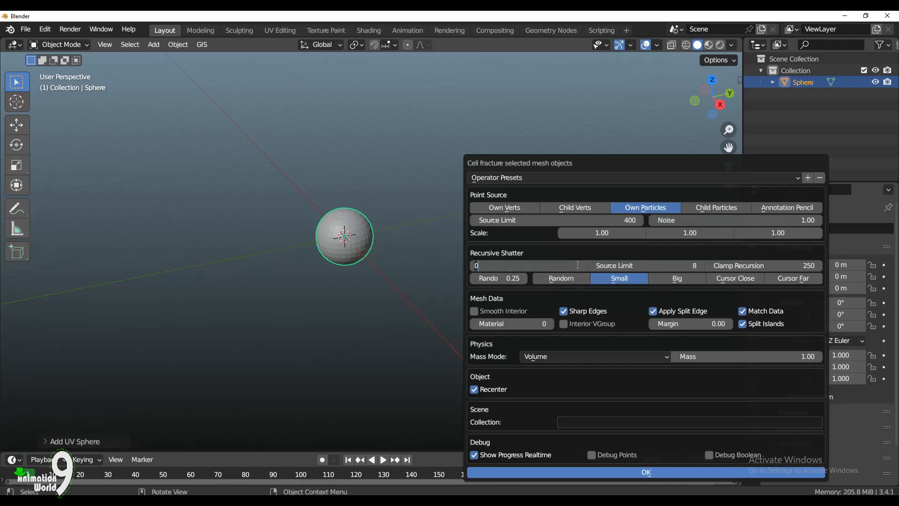
type("2")
key("Return")
key("Return")
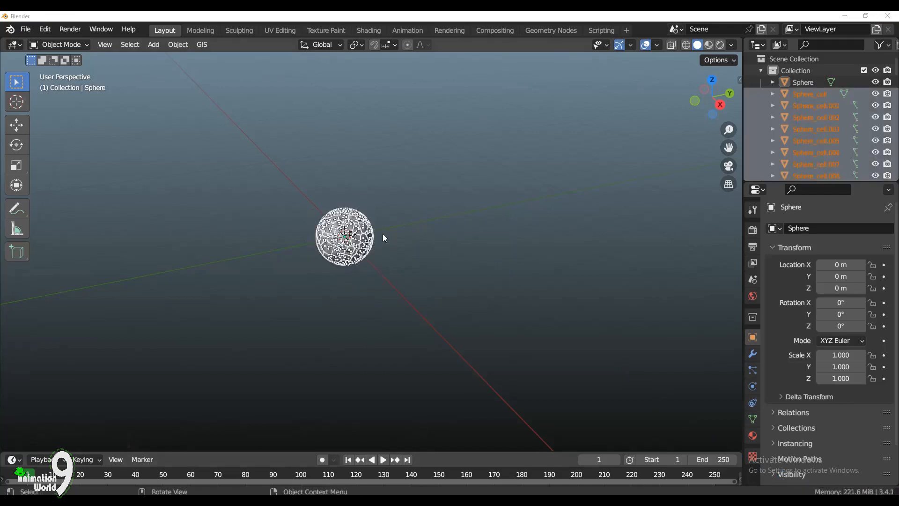
Select the original sphere with all its fracture cells and scale them up together to about 1.26.
left_click_drag(722, 105, 721, 104)
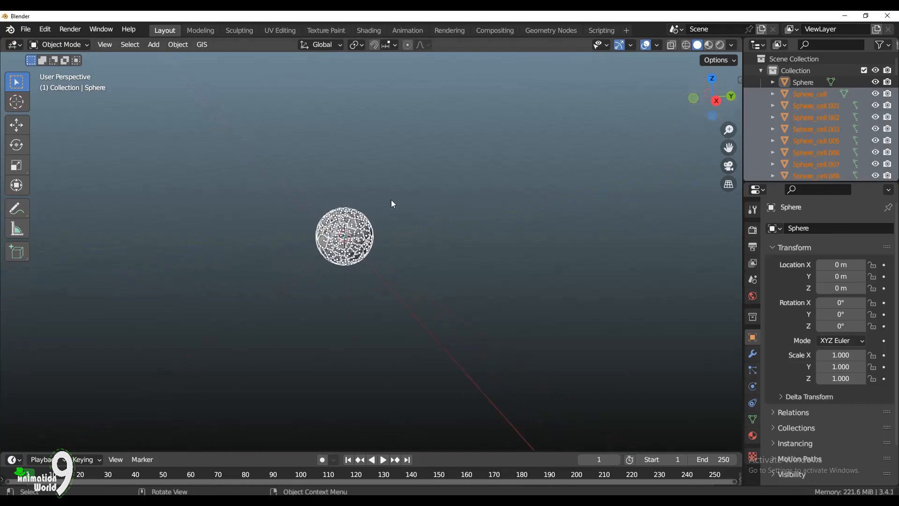
left_click_drag(288, 188, 415, 288)
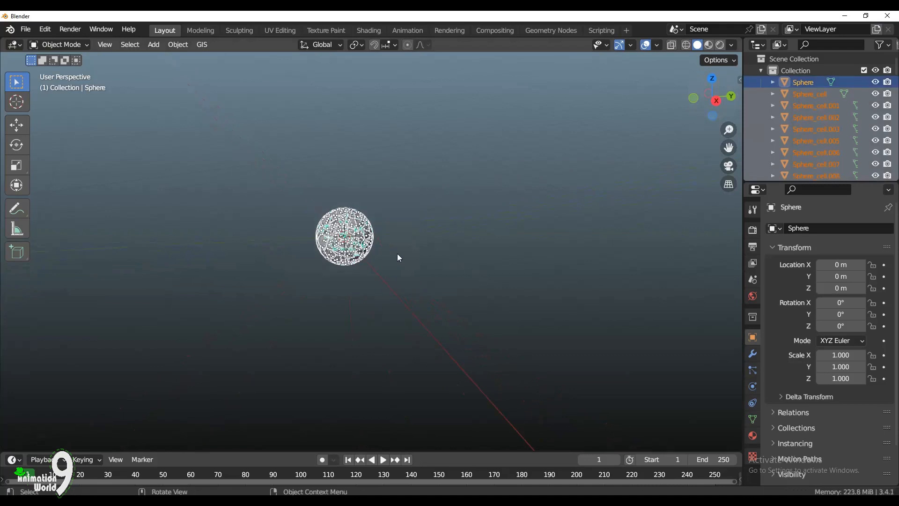
key("s")
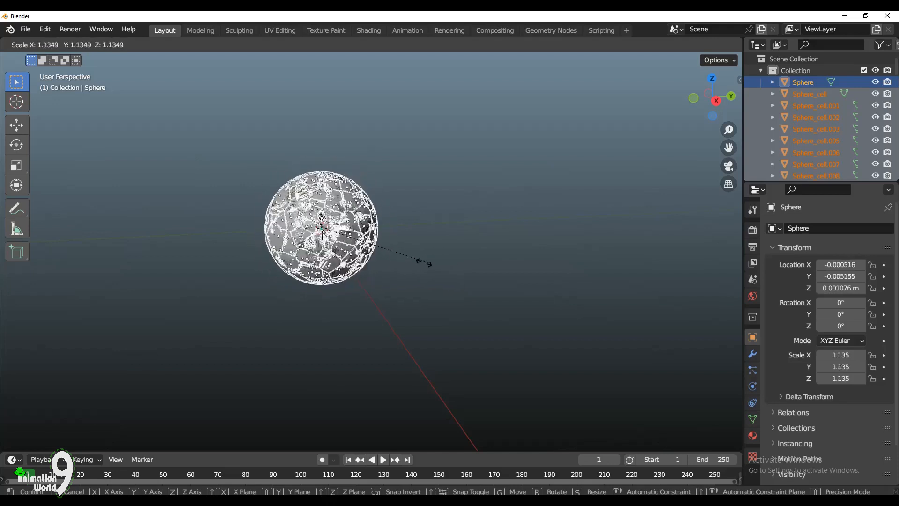
left_click(443, 266)
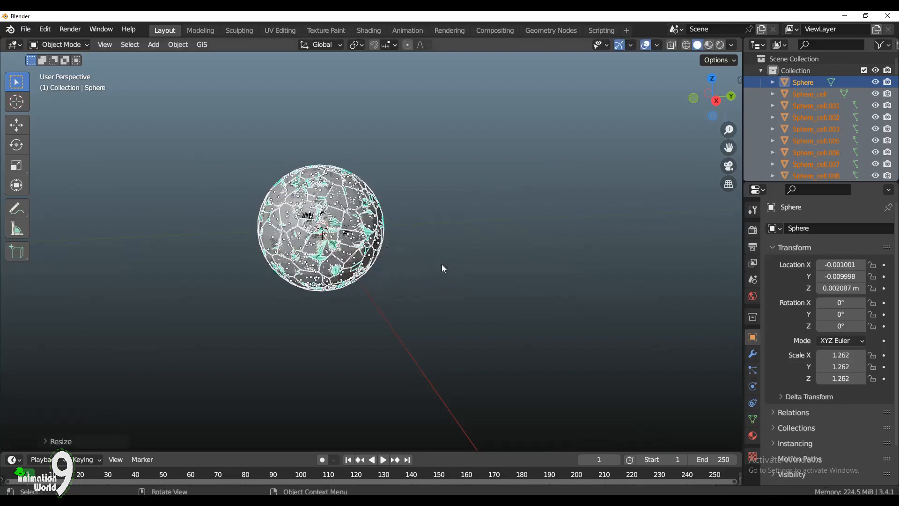
Set the transform pivot point to Individual Origins and shrink all selected objects until the original sphere's scale is about 0.43.
left_click(362, 45)
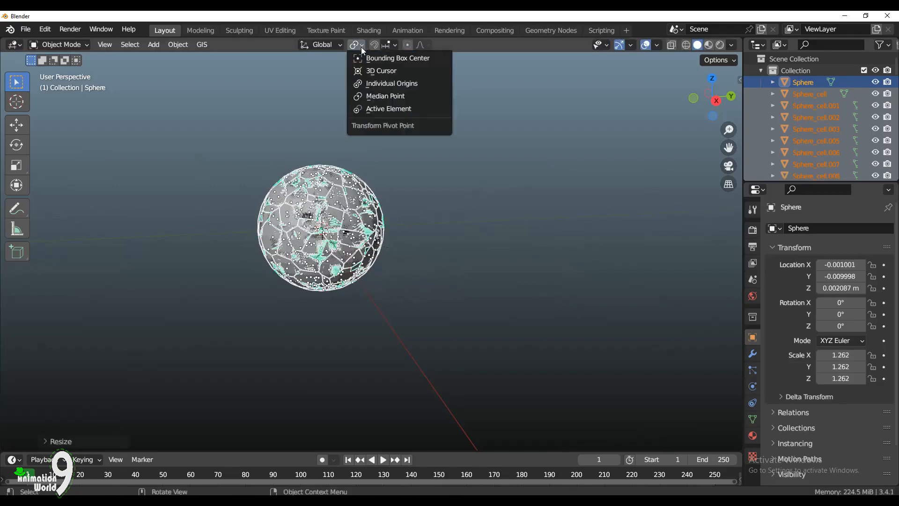
left_click(384, 84)
key("s")
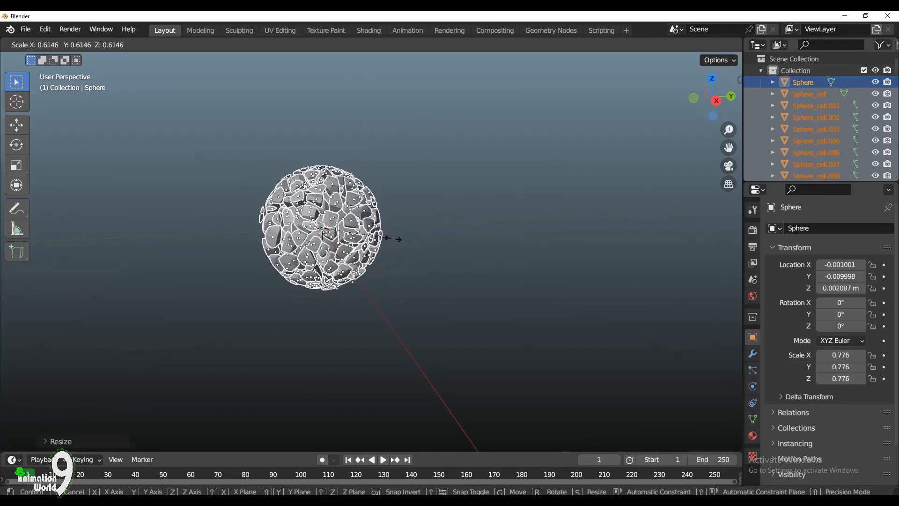
left_click(361, 238)
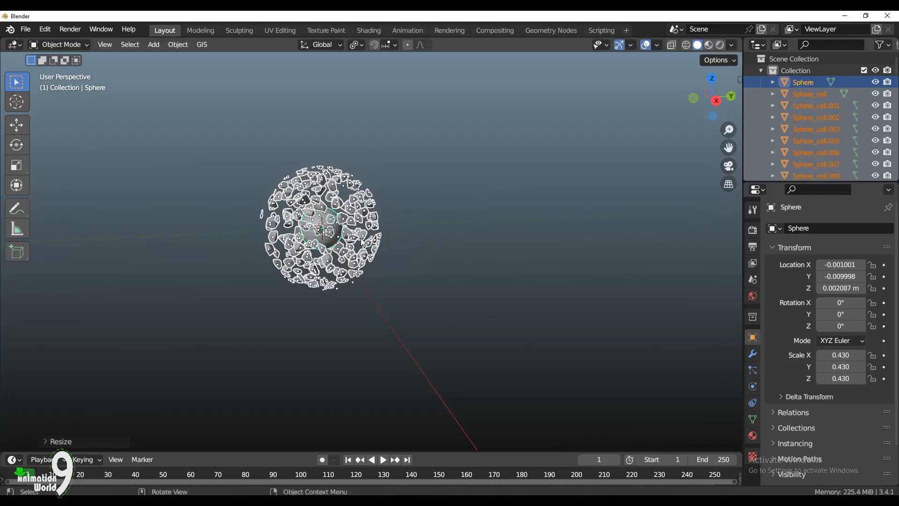
Delete the original unfractured sphere from the middle of the pieces.
left_click(772, 82)
left_click(813, 93)
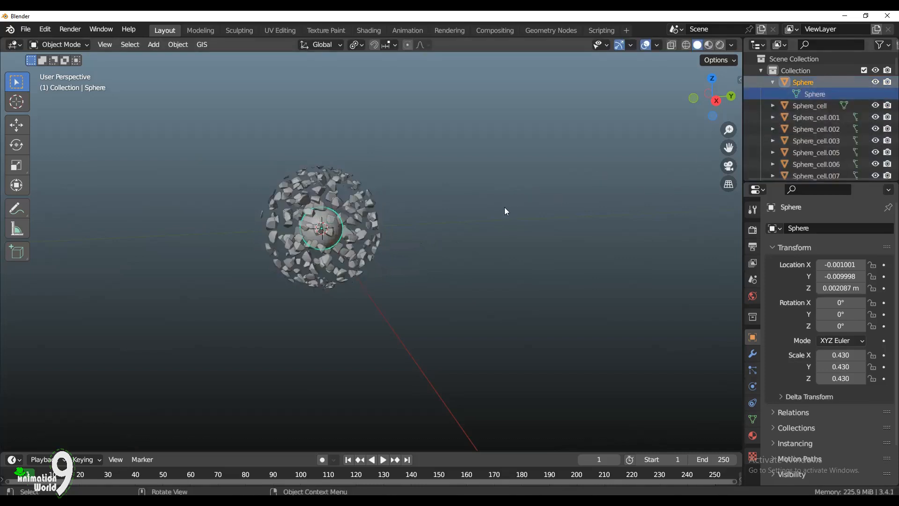
key("Delete")
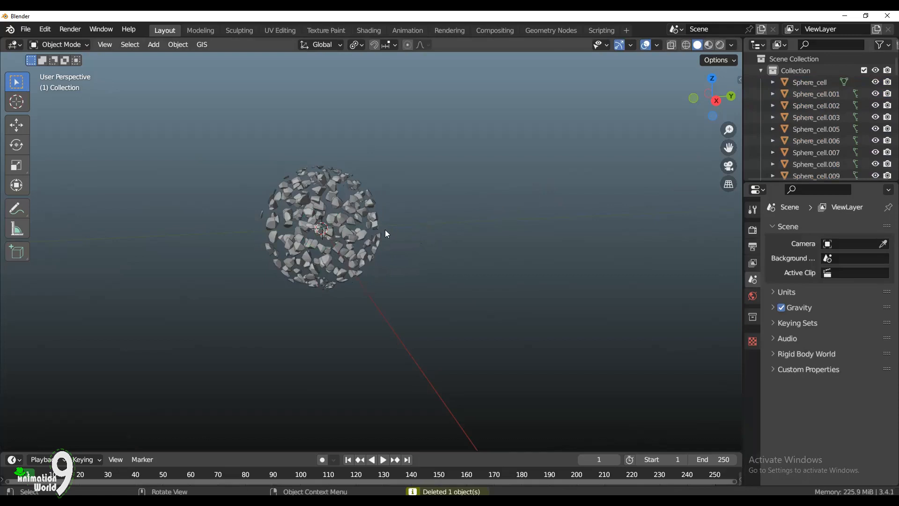
Select all the fractured pieces and move them up along the Z axis, clear of the origin.
scroll(353, 217, "down", 1)
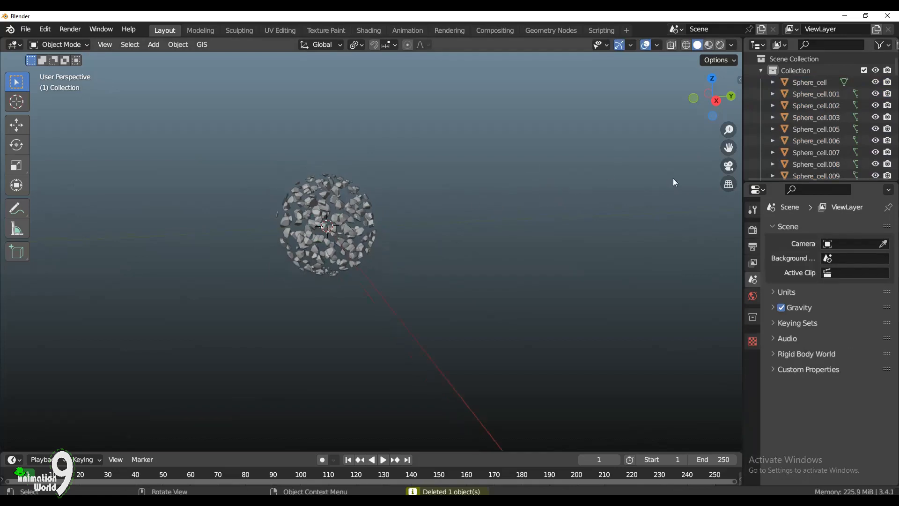
left_click_drag(715, 99, 710, 100)
left_click_drag(252, 158, 440, 303)
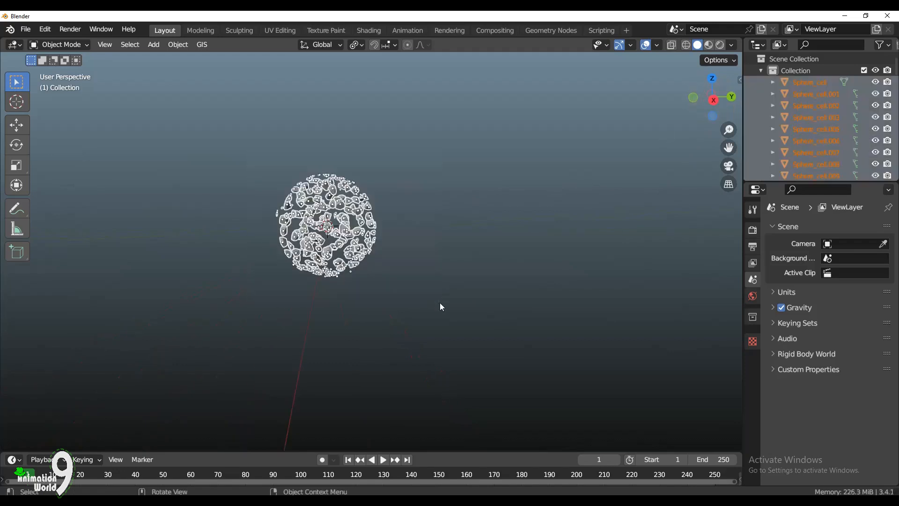
left_click(16, 125)
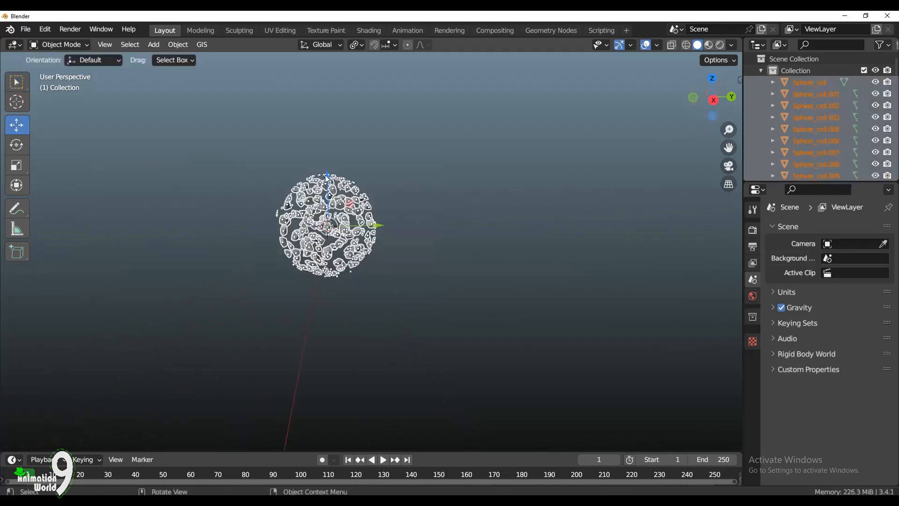
left_click_drag(327, 179, 333, 85)
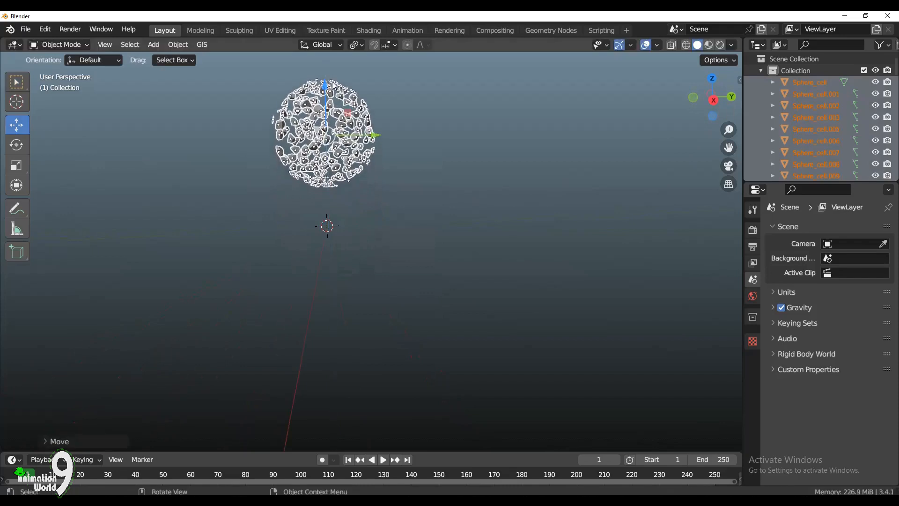
Add a mesh plane beneath the fractured pieces and scale it up to about 4.58 as the ground.
left_click(156, 45)
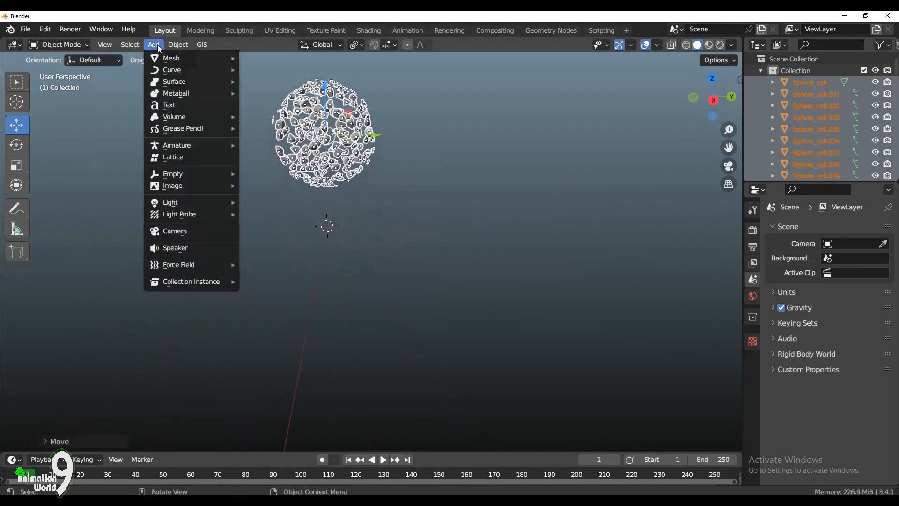
mouse_move(166, 58)
left_click(259, 59)
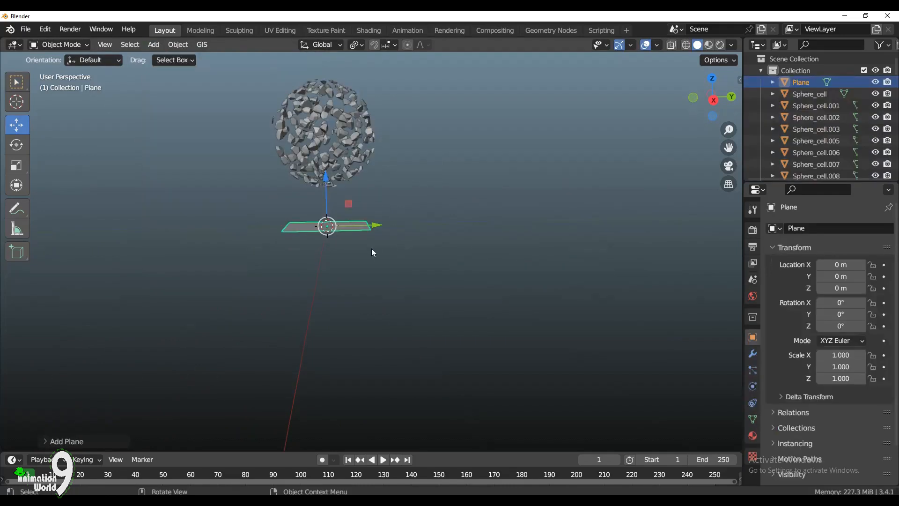
key("s")
left_click(608, 358)
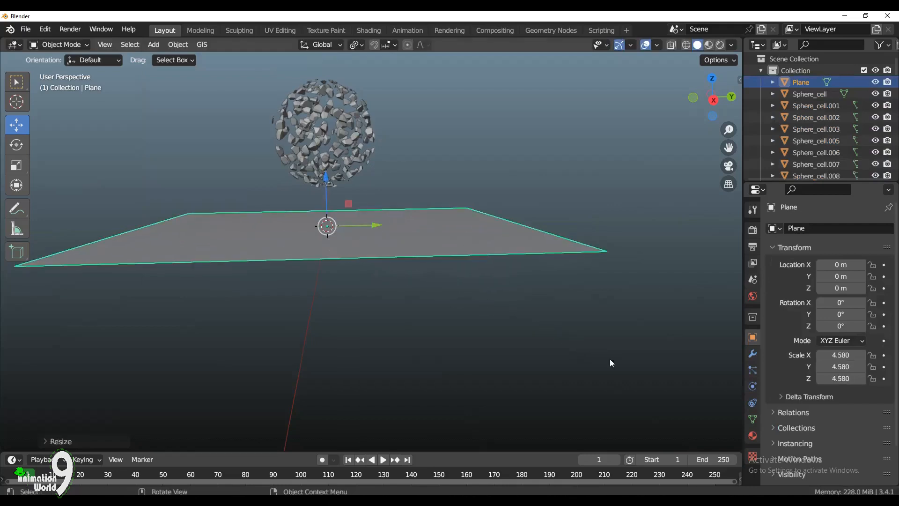
Select a single fractured piece near the middle of the cluster and add active Rigid Body physics to it.
mouse_move(715, 96)
left_mouse_down()
mouse_move(717, 122)
mouse_move(716, 101)
left_mouse_up()
left_click_drag(253, 83, 417, 178)
left_click(324, 122)
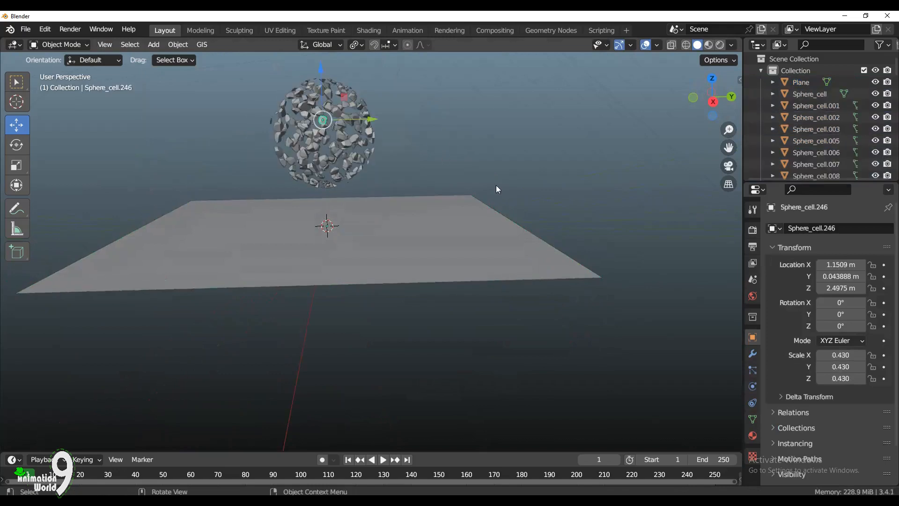
left_click(753, 370)
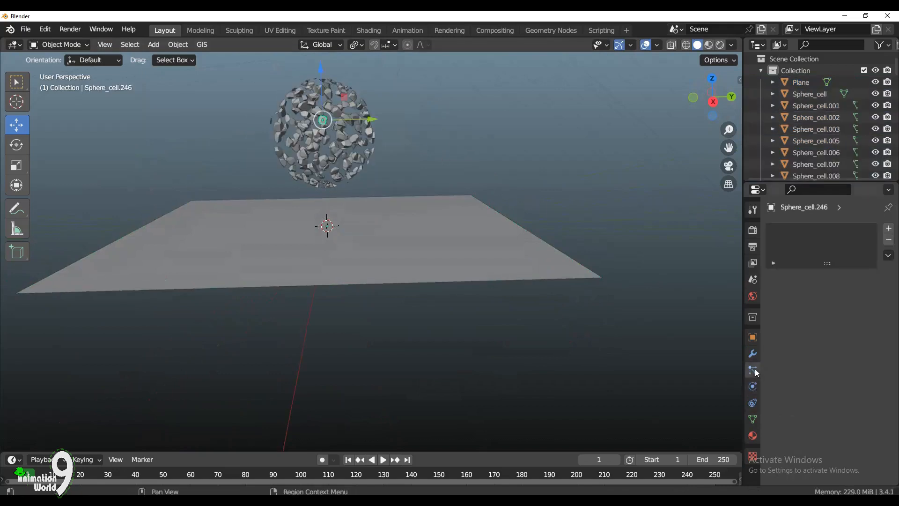
left_click(753, 385)
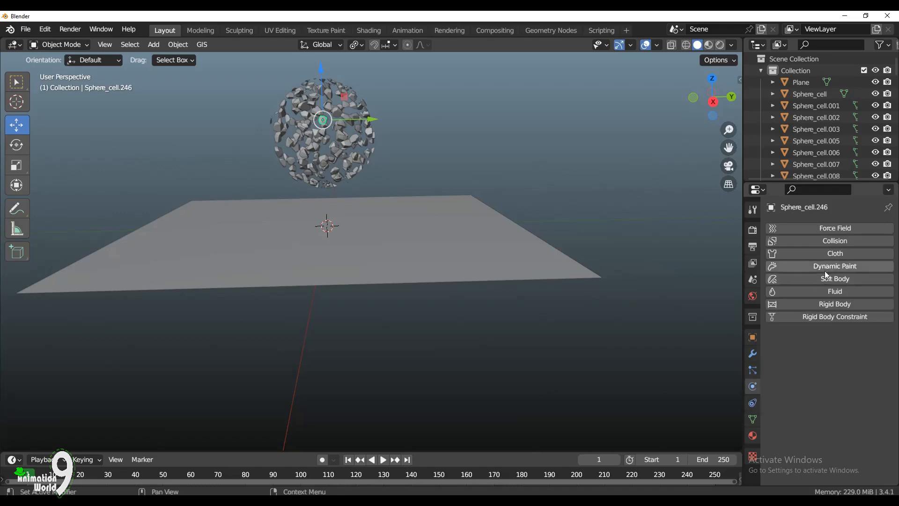
left_click(783, 304)
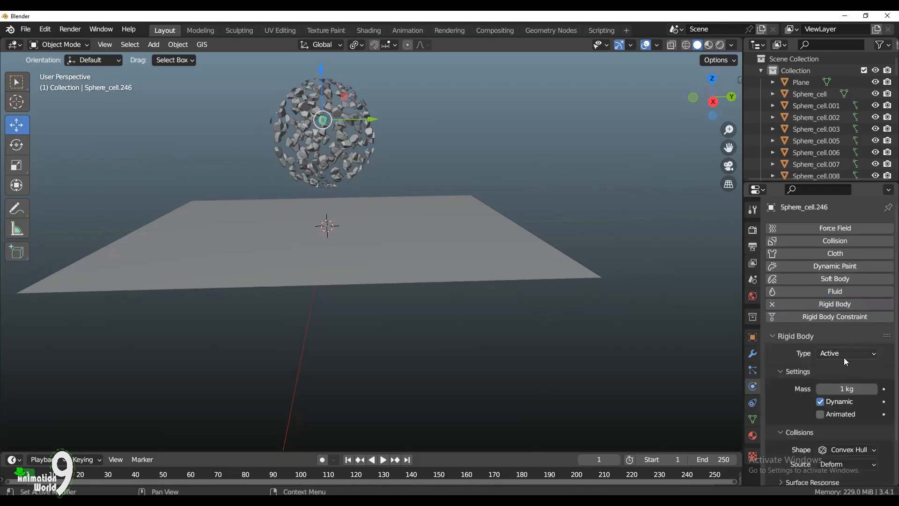
Raise the selected piece's rigid body surface friction to about 0.876.
scroll(859, 396, "down", 3)
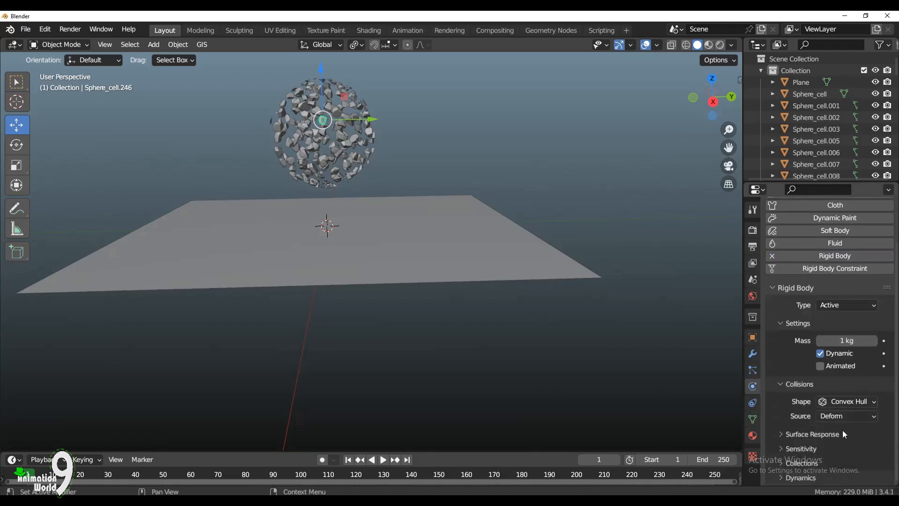
left_click(780, 436)
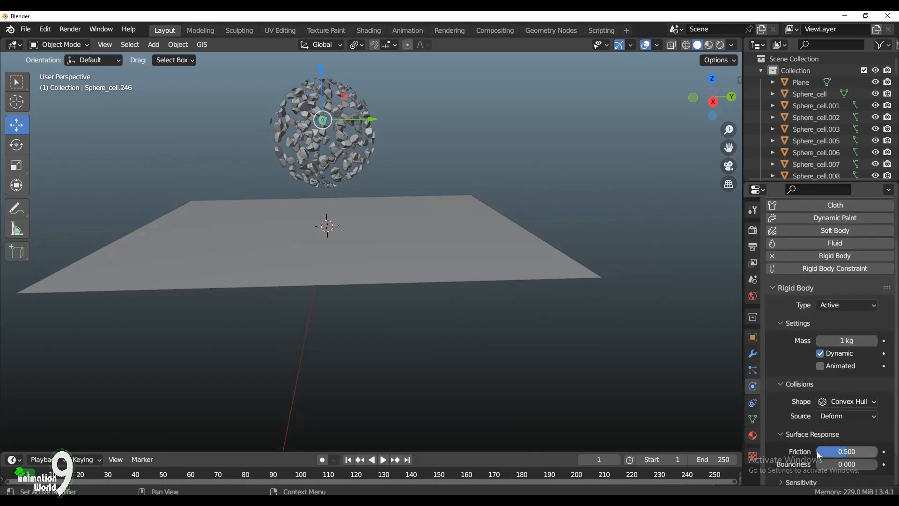
left_click_drag(839, 451, 860, 451)
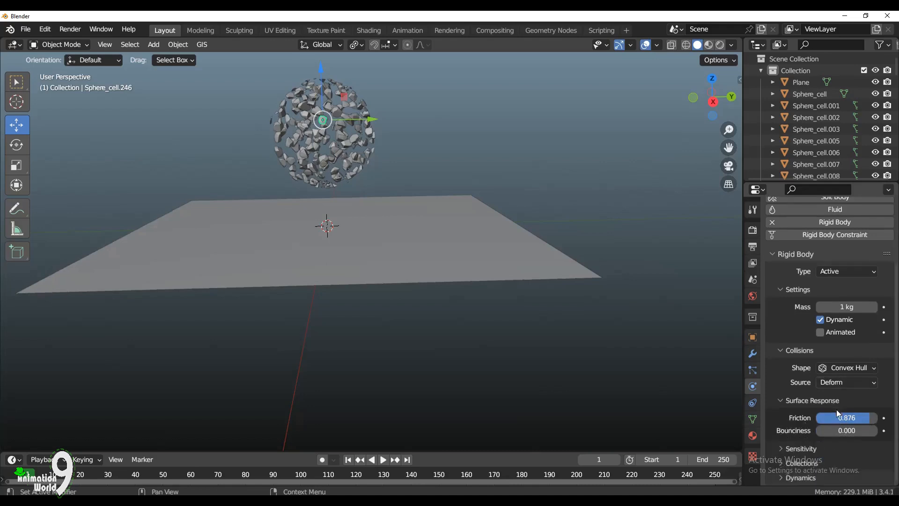
Enable the collision margin in the piece's rigid body sensitivity settings and set it to 0.001 m.
scroll(838, 411, "down", 3)
left_click(779, 447)
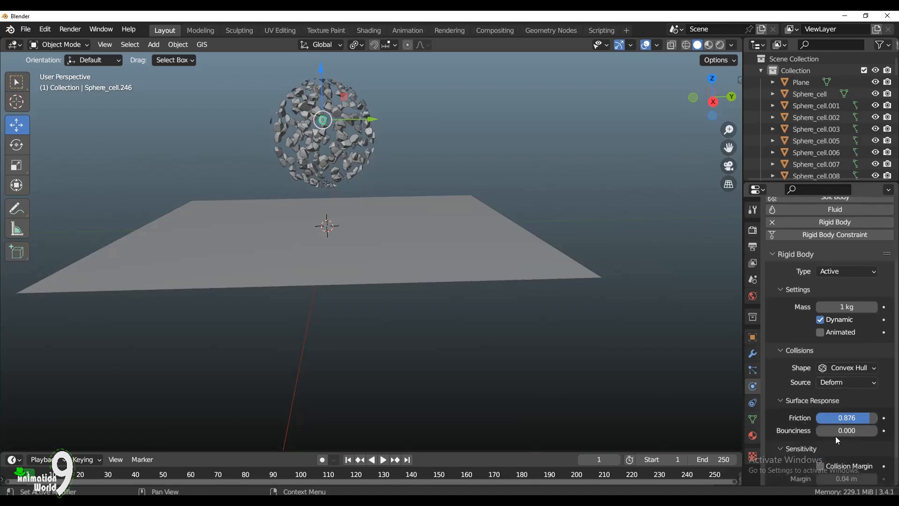
scroll(835, 436, "down", 3)
left_click(821, 431)
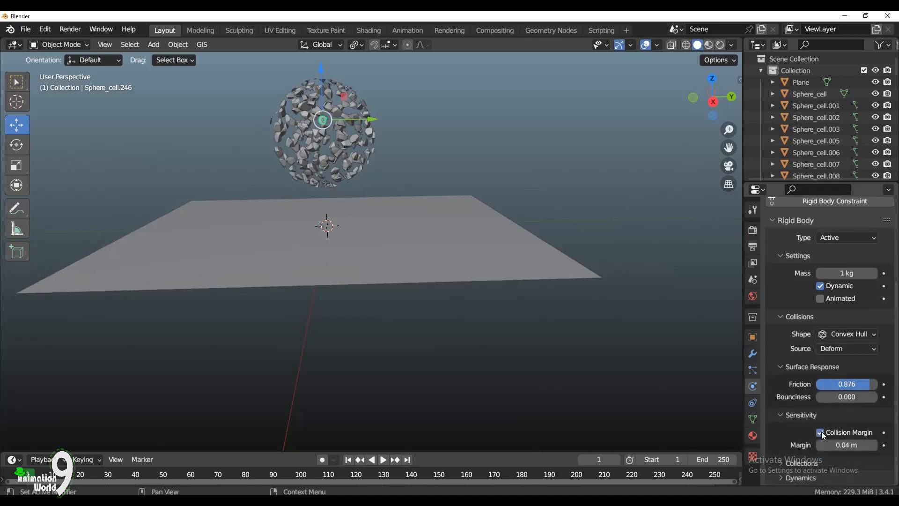
left_click(845, 445)
key("ctrl+a")
type("0.001")
key("Return")
scroll(794, 328, "up", 5)
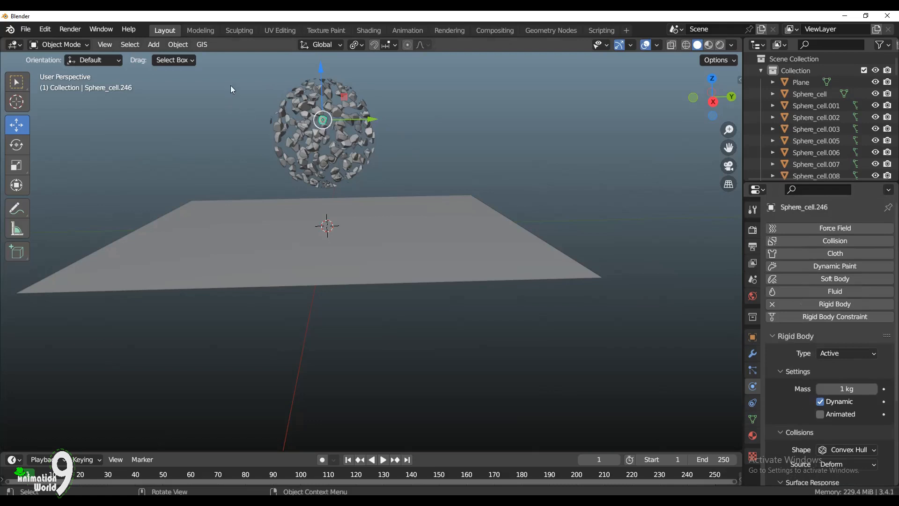
Select all the fractured pieces and copy the active piece's rigid body settings to them.
left_click_drag(255, 80, 408, 189)
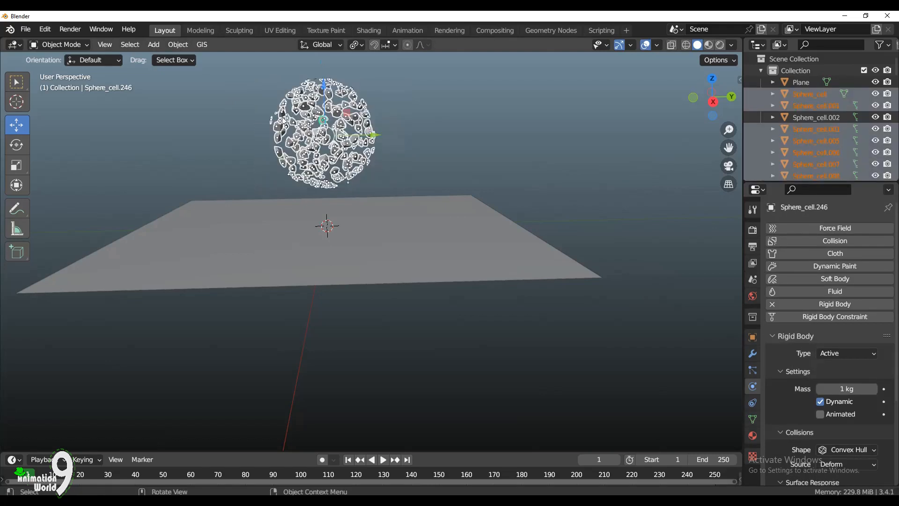
left_click_drag(255, 66, 392, 189)
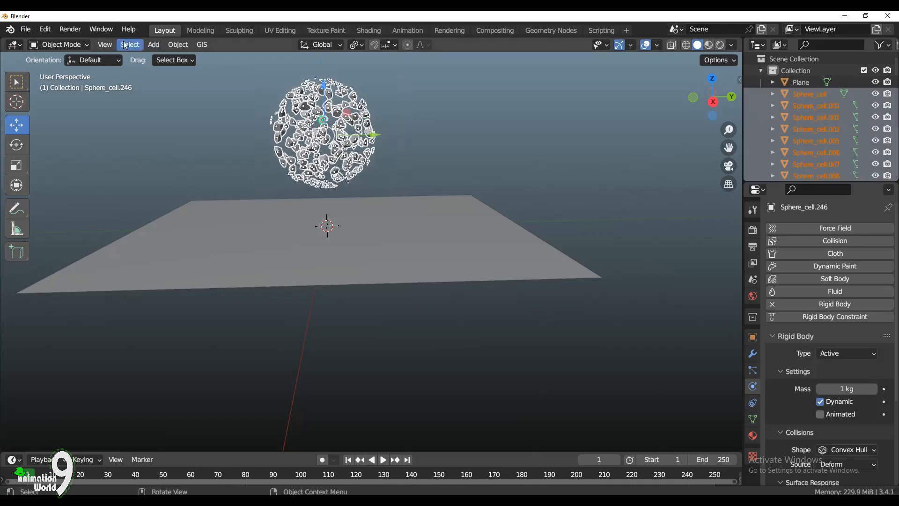
left_click(178, 45)
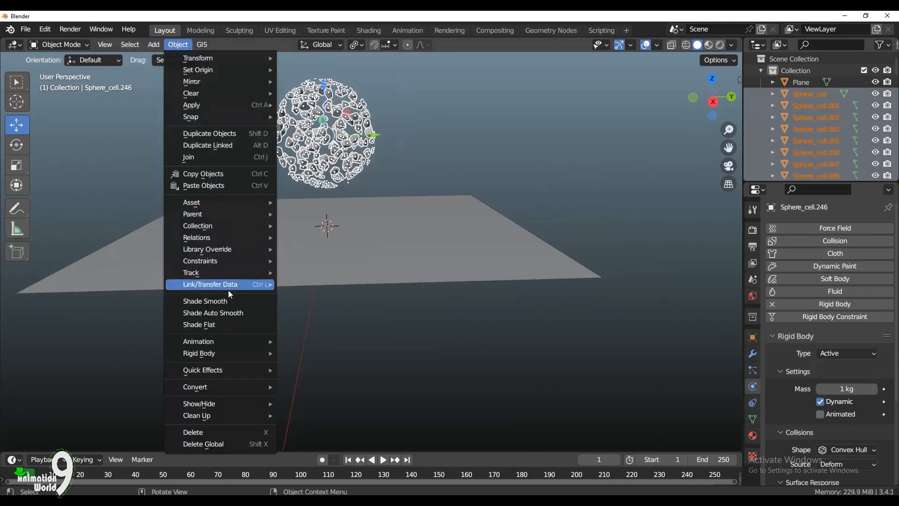
mouse_move(227, 349)
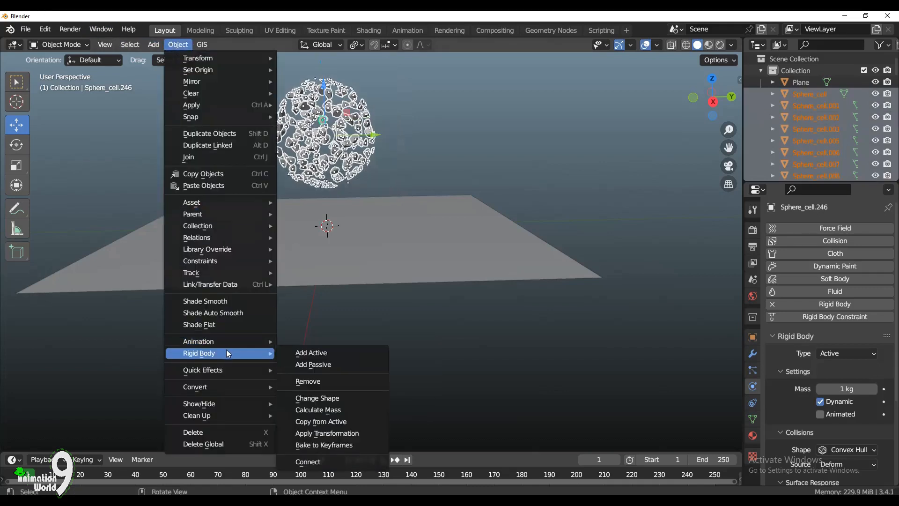
left_click(336, 423)
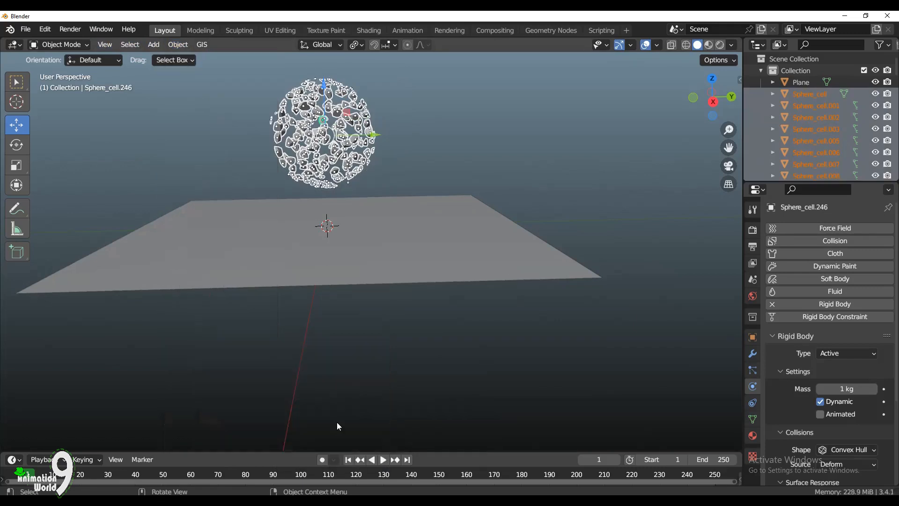
Select several individual pieces and check their rigid body type, friction and collision margin settings.
left_click(305, 109)
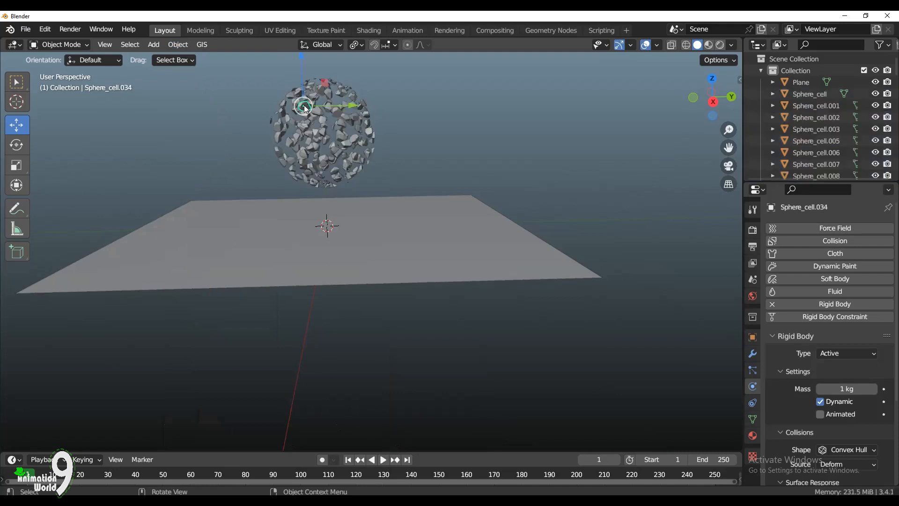
left_click(335, 114)
left_click(350, 133)
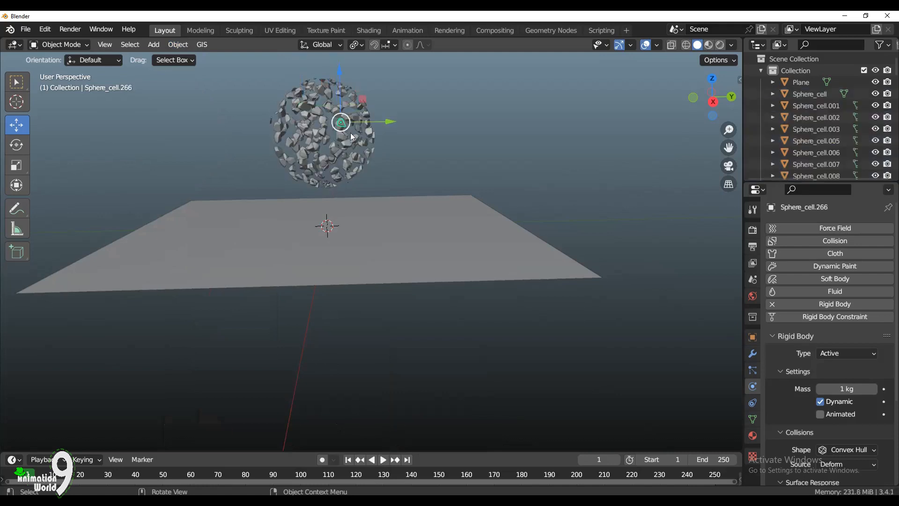
left_click(350, 136)
scroll(853, 383, "down", 5)
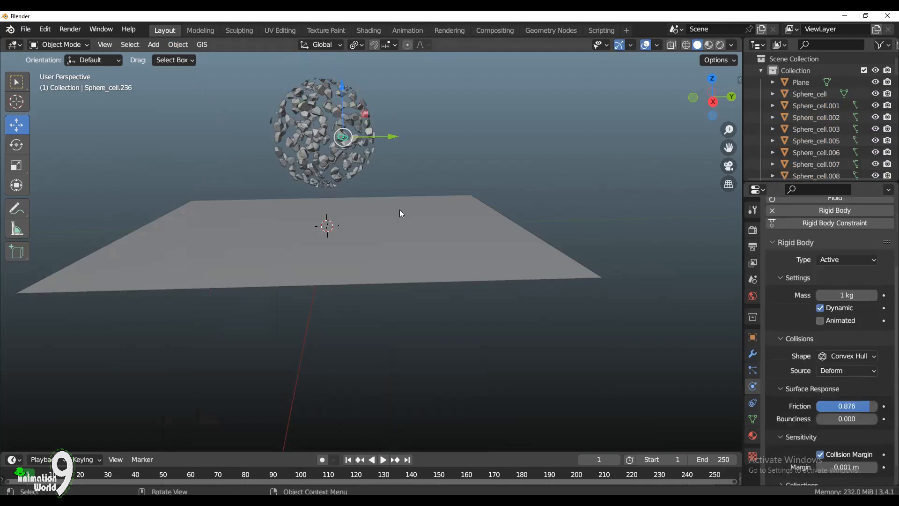
Add Rigid Body physics to the ground plane and set its type to Passive.
left_click(398, 230)
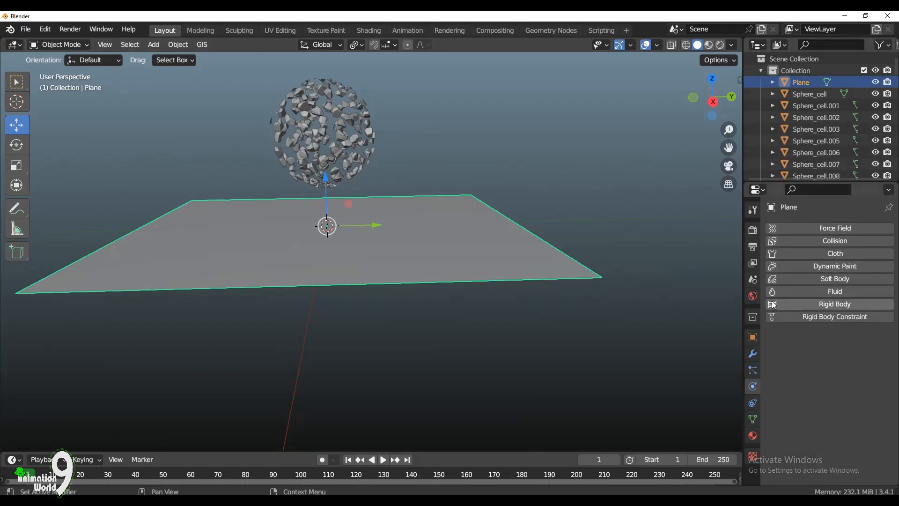
left_click(817, 304)
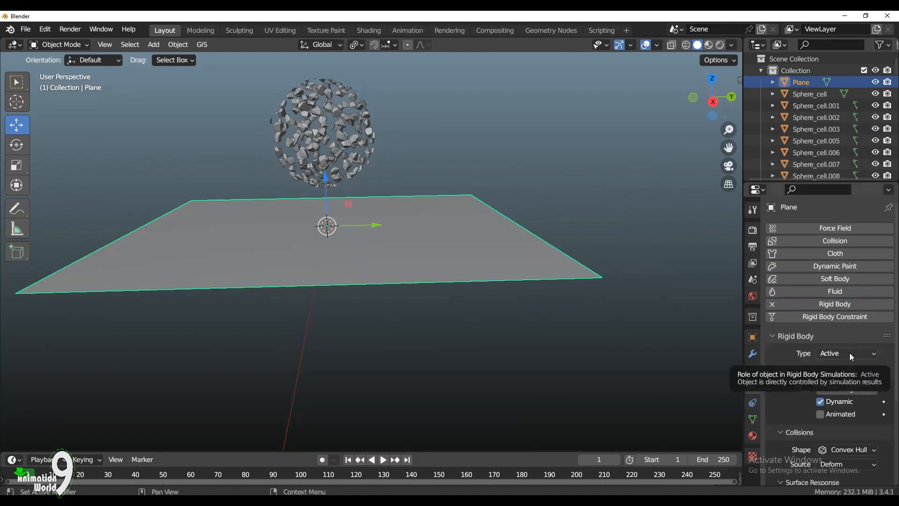
left_click(849, 352)
left_click(838, 380)
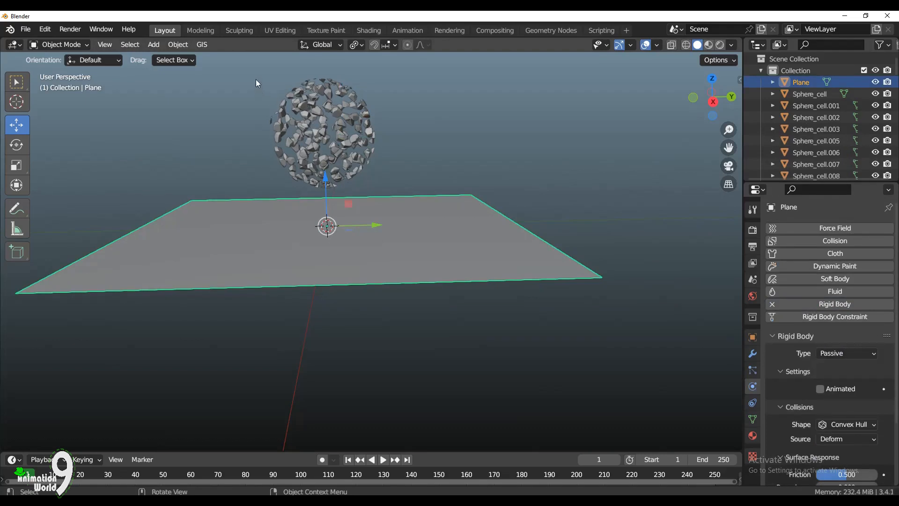
Play the simulation so the rocks fall onto the plane, and stop it at frame 51.
left_click(422, 165)
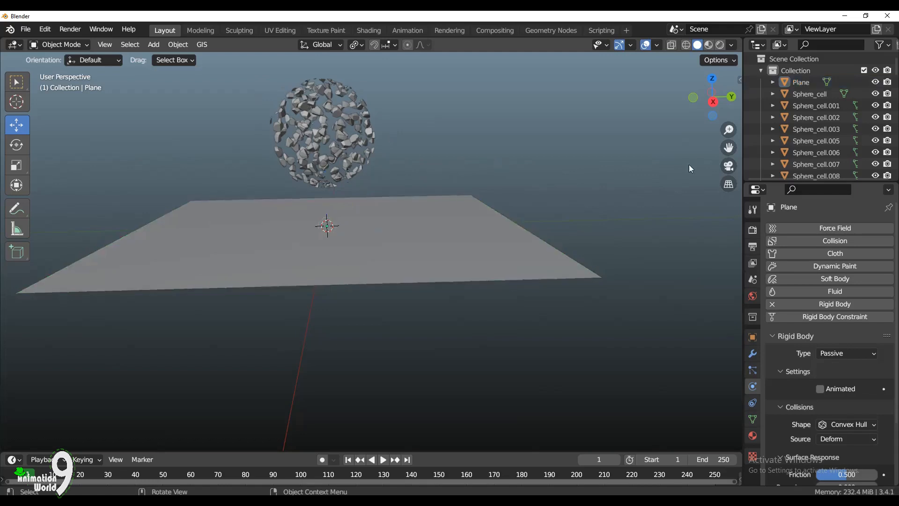
left_click_drag(728, 148, 736, 168)
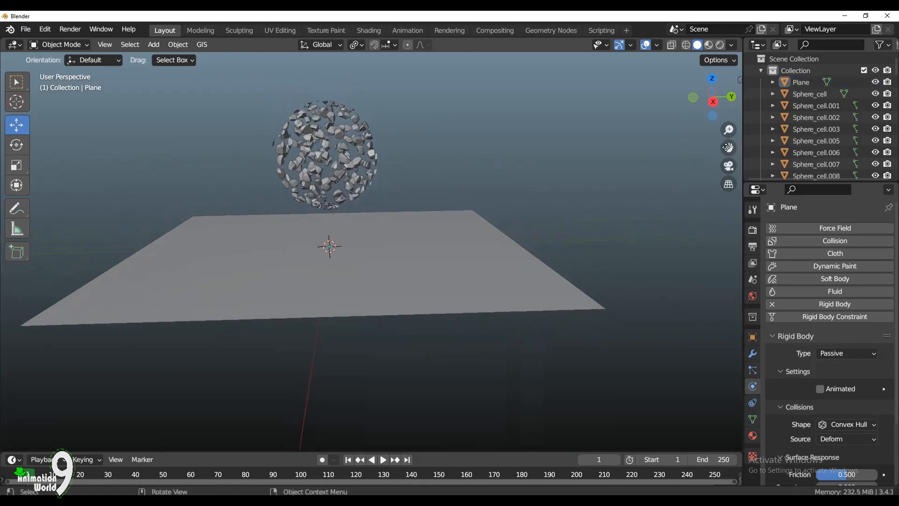
key("space")
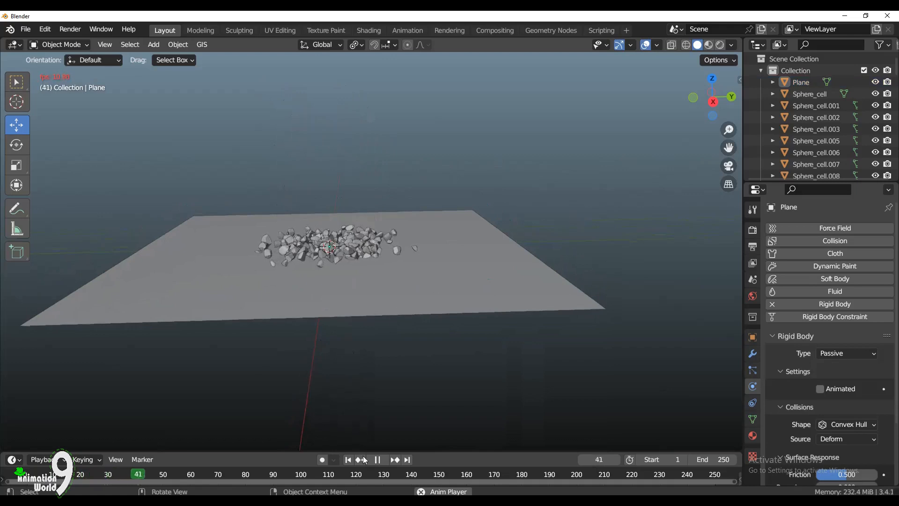
key("space")
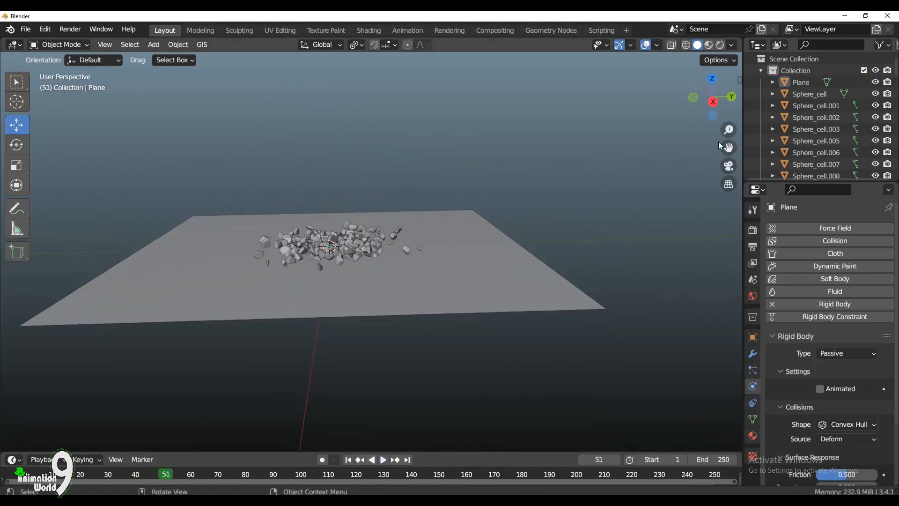
View the rock pile from above and switch the viewport shading to Wireframe.
left_click_drag(713, 102, 713, 125)
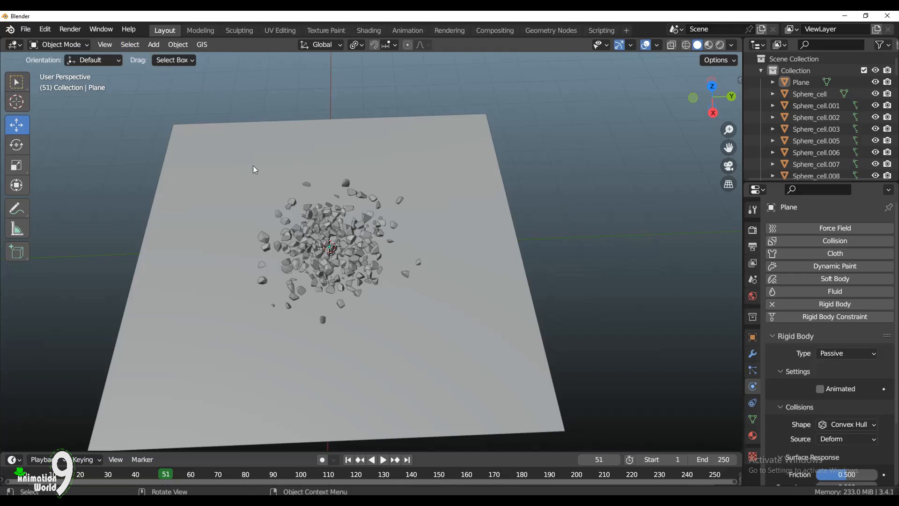
mouse_move(712, 121)
left_mouse_down()
mouse_move(713, 97)
mouse_move(715, 123)
left_mouse_up()
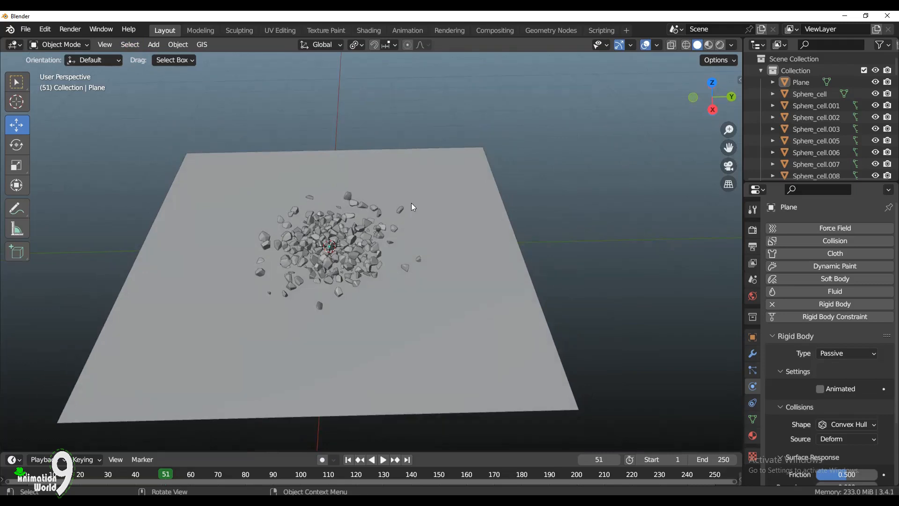
key("z")
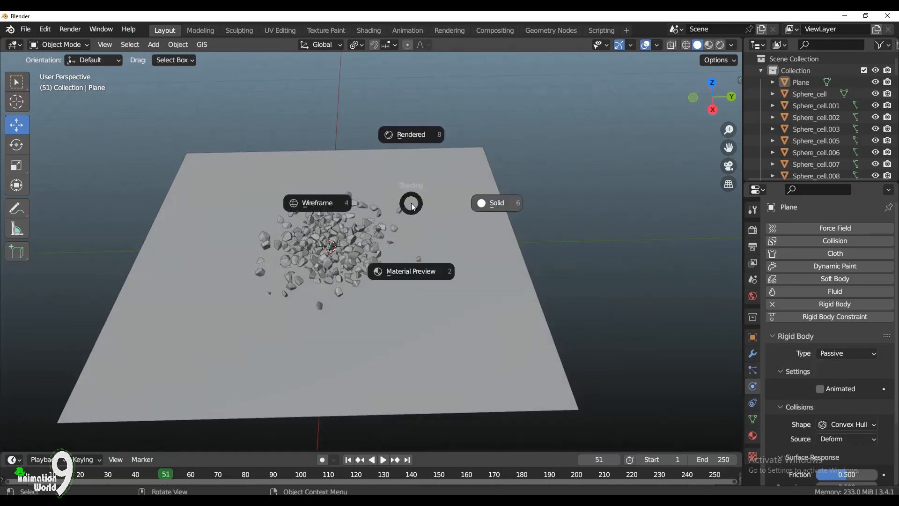
left_click(325, 203)
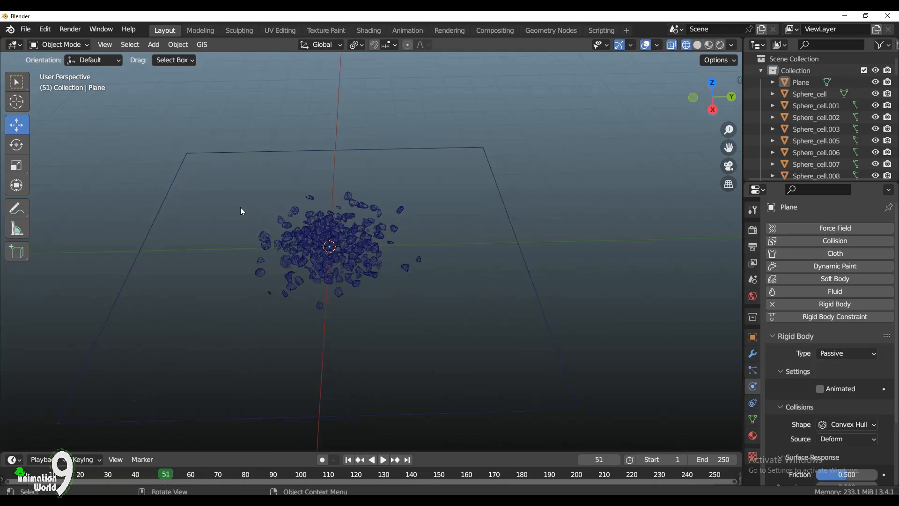
Try to box-select the scattered rocks, clear the selection, and hide the ground plane in the viewport.
key("b")
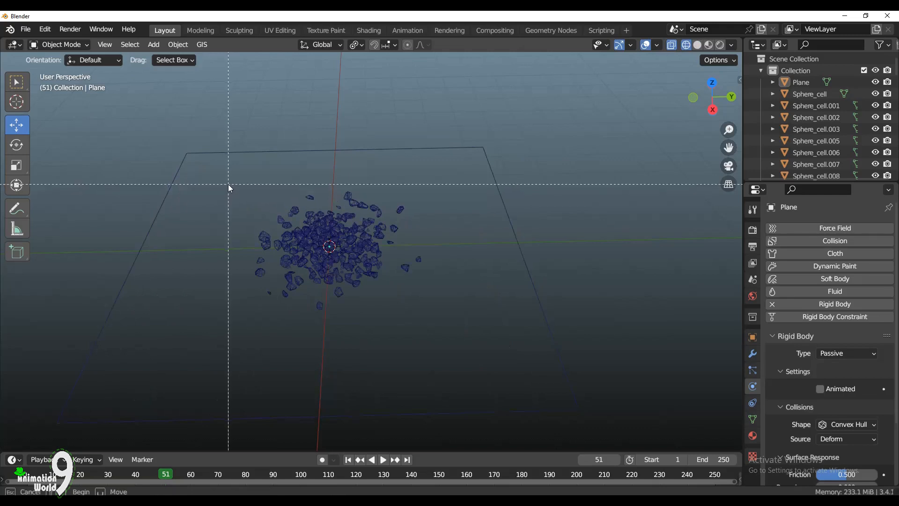
left_click_drag(225, 178, 433, 321)
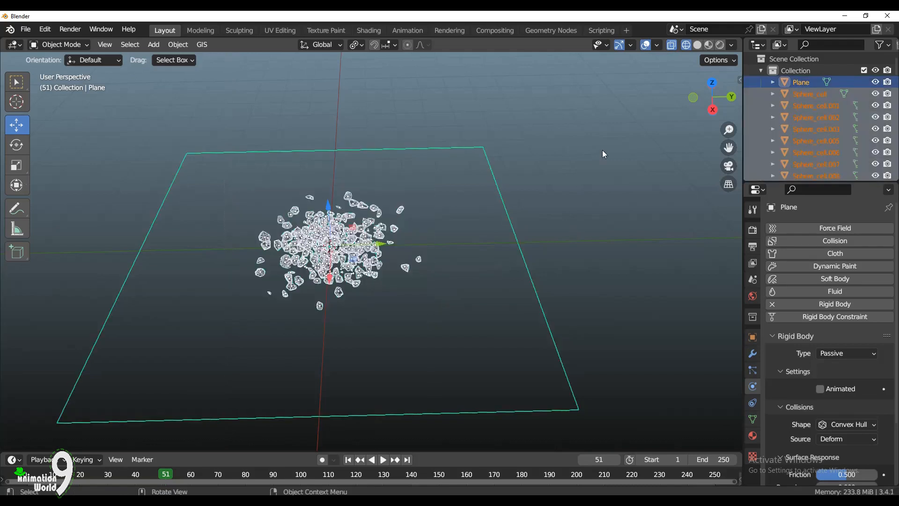
left_click(578, 201)
left_click(874, 83)
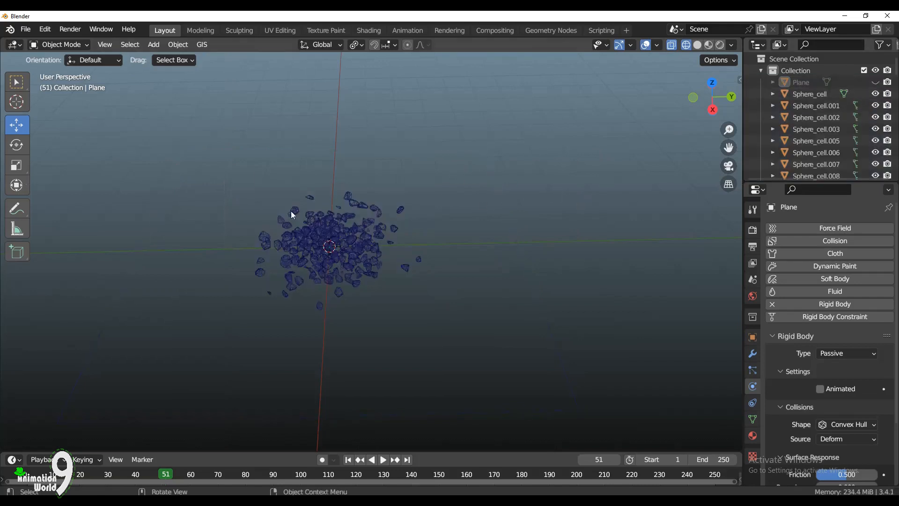
Box-select all the scattered rocks and apply their rigid body transformation.
left_click_drag(212, 165, 467, 364)
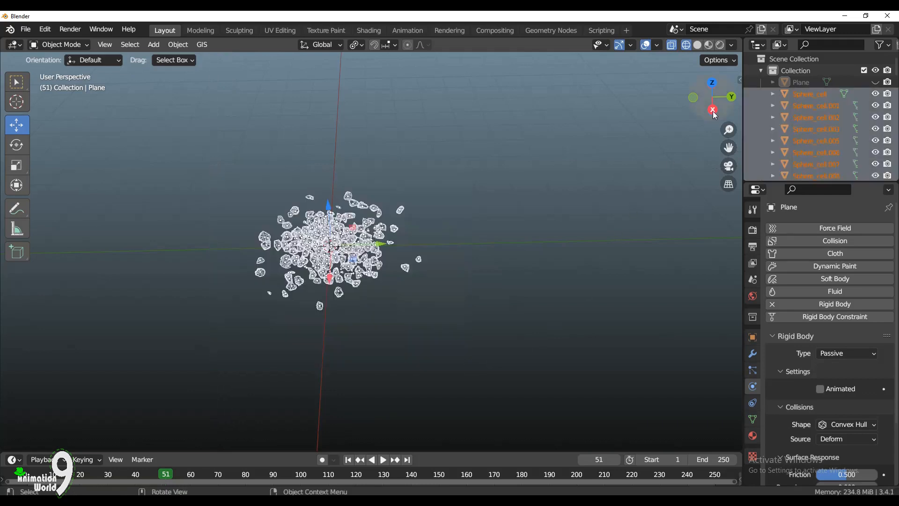
left_click_drag(714, 115, 706, 56)
scroll(446, 285, "down", 9)
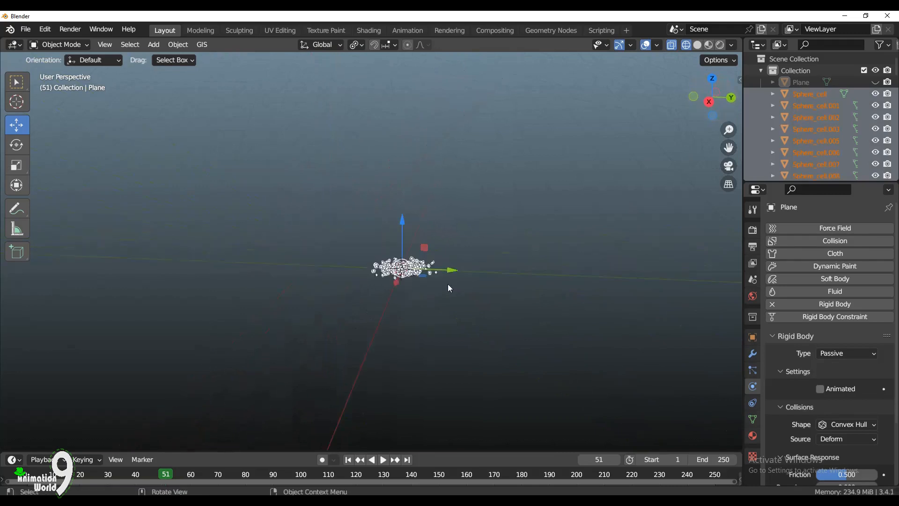
scroll(463, 312, "up", 7)
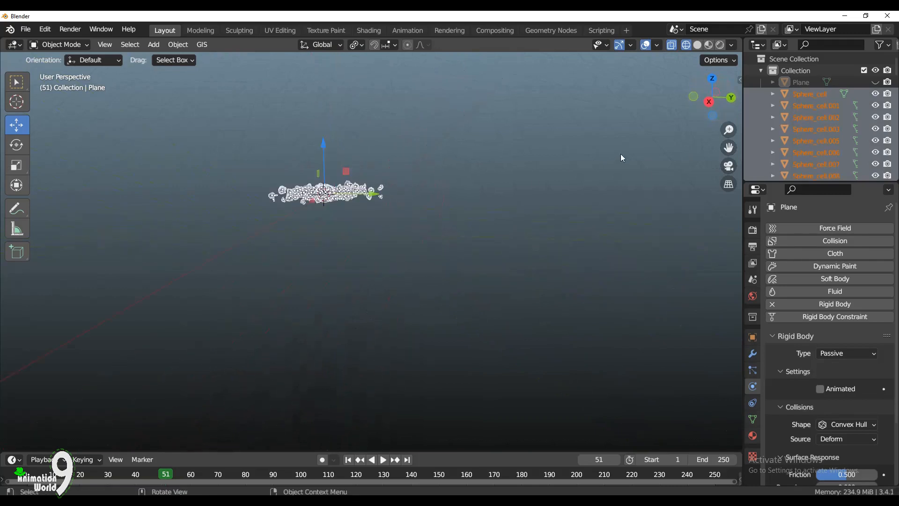
left_click_drag(728, 147, 813, 220)
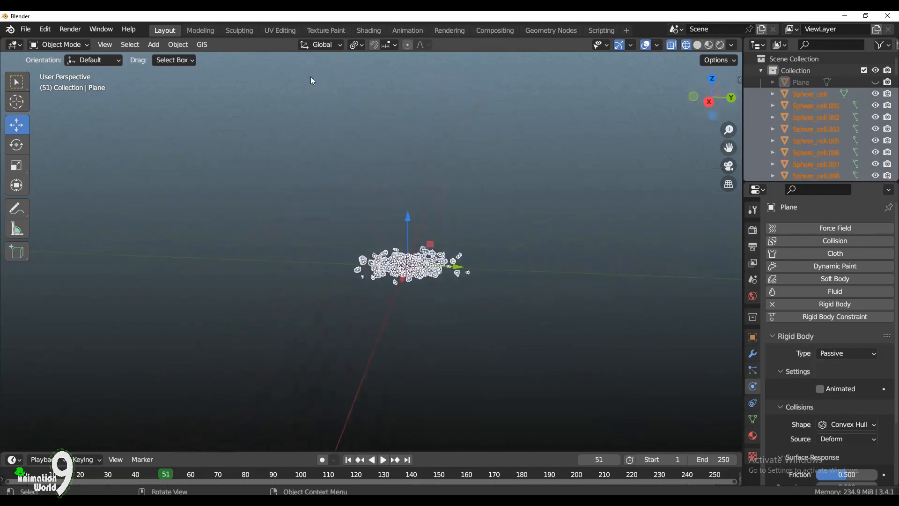
left_click(175, 45)
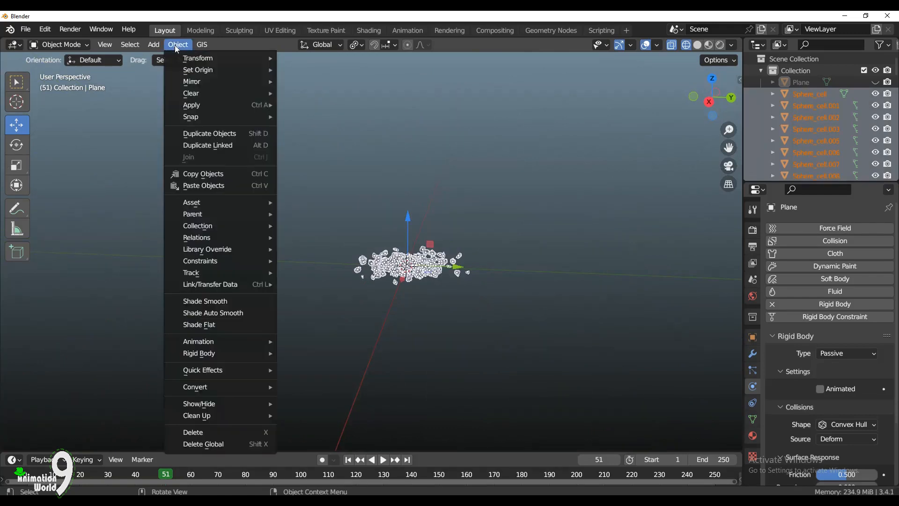
mouse_move(229, 351)
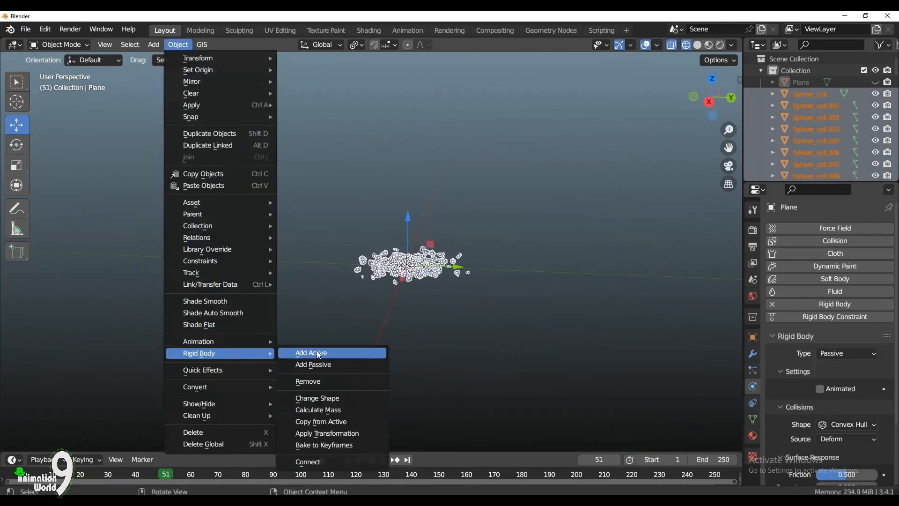
left_click(331, 436)
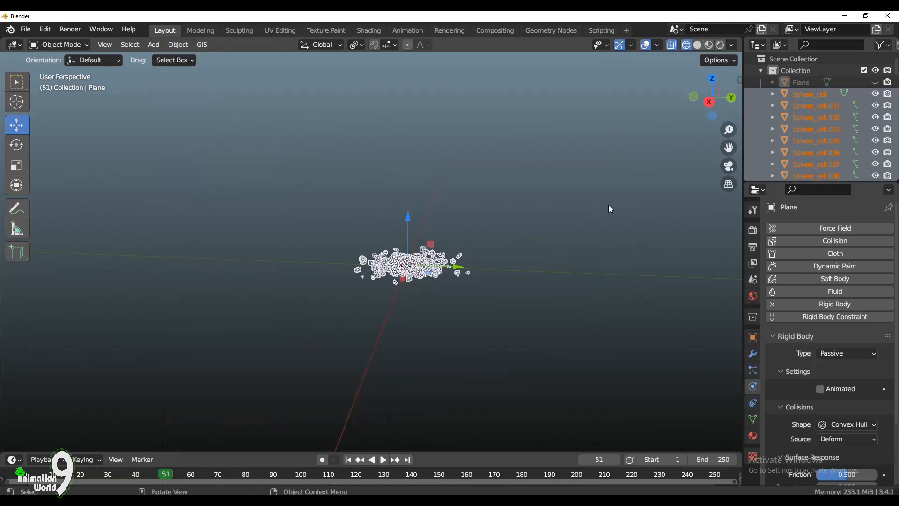
Clear the selection, unhide the ground plane, and return the timeline to frame 0.
left_click(571, 211)
left_click(875, 82)
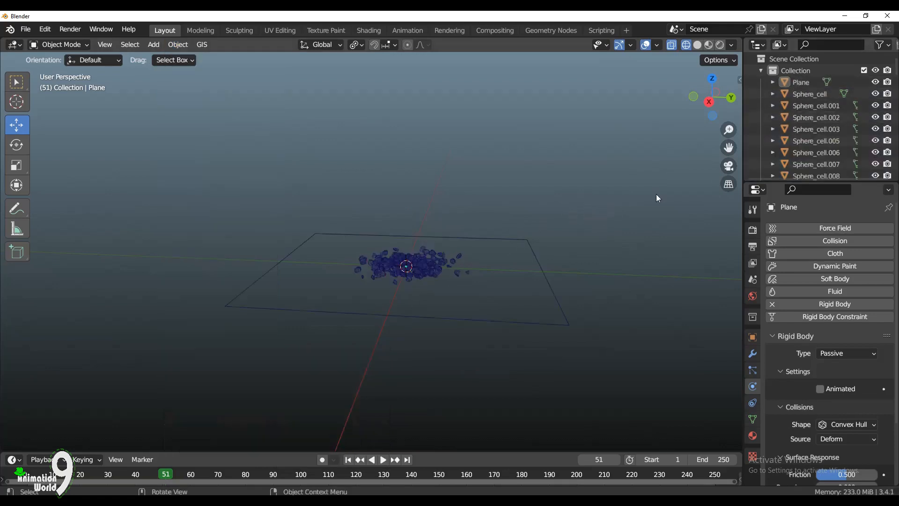
mouse_move(707, 103)
left_mouse_down()
mouse_move(708, 121)
mouse_move(707, 108)
left_mouse_up()
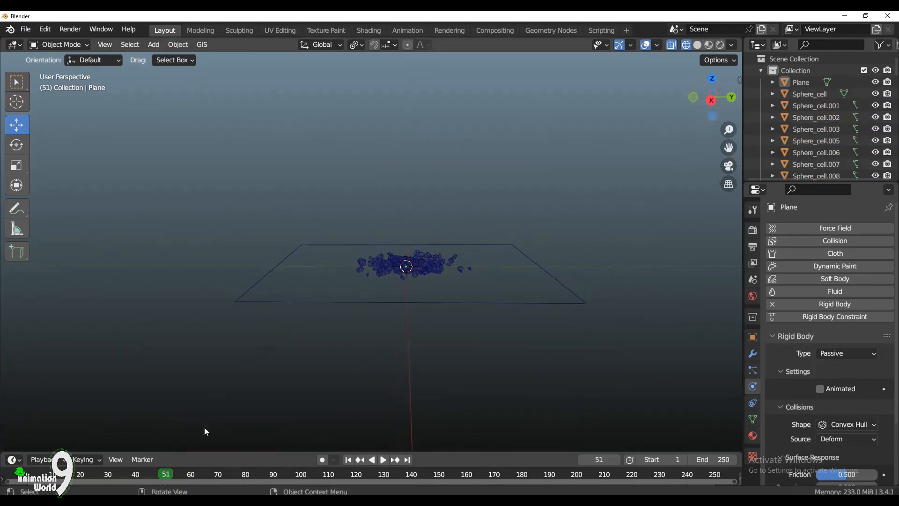
left_click_drag(168, 476, 22, 479)
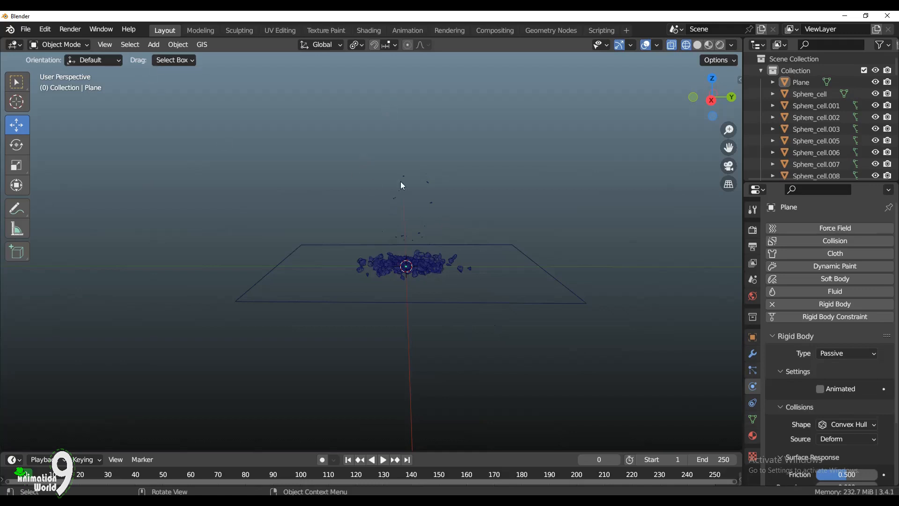
Delete the stray rocks floating above the plane and make a single rock in the pile the active object.
left_click_drag(355, 160, 450, 241)
key("Delete")
left_click_drag(402, 271, 436, 266)
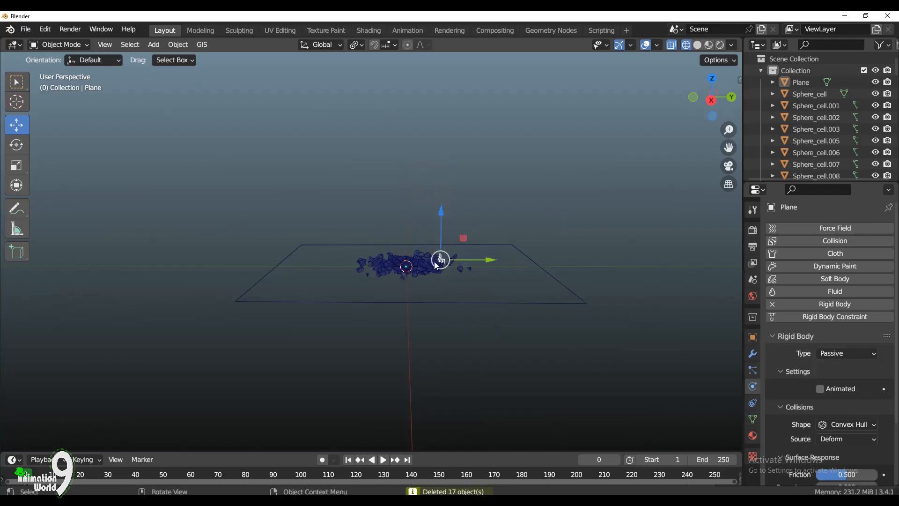
left_click(428, 270)
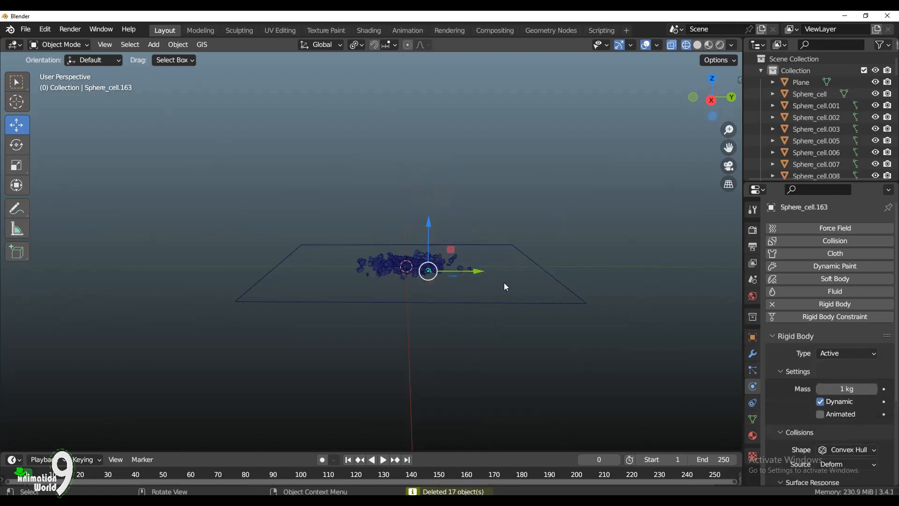
Box-select all the rocks without the ground plane and nudge them slightly upward.
left_click_drag(710, 102, 716, 140)
left_click_drag(337, 205, 493, 300)
mouse_move(405, 255)
left_mouse_down()
mouse_move(391, 247)
mouse_move(421, 252)
mouse_move(402, 248)
left_mouse_up()
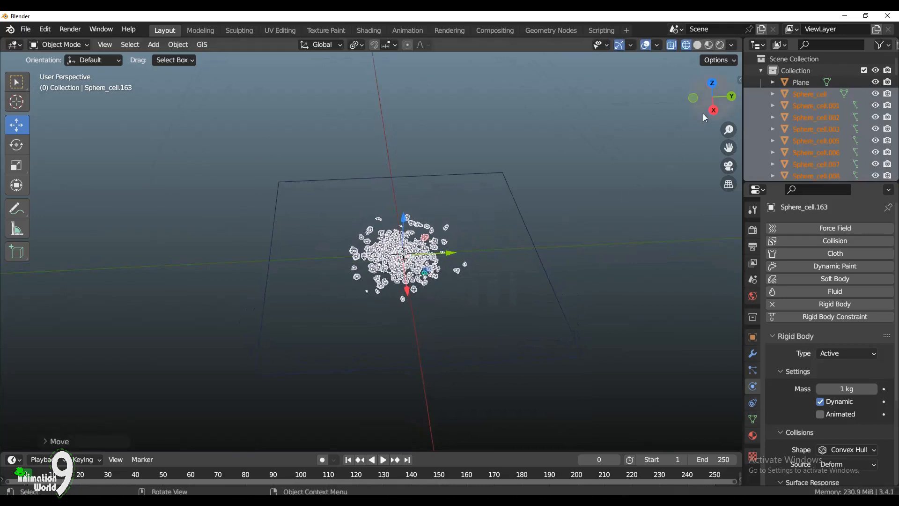
left_click_drag(703, 113, 709, 93)
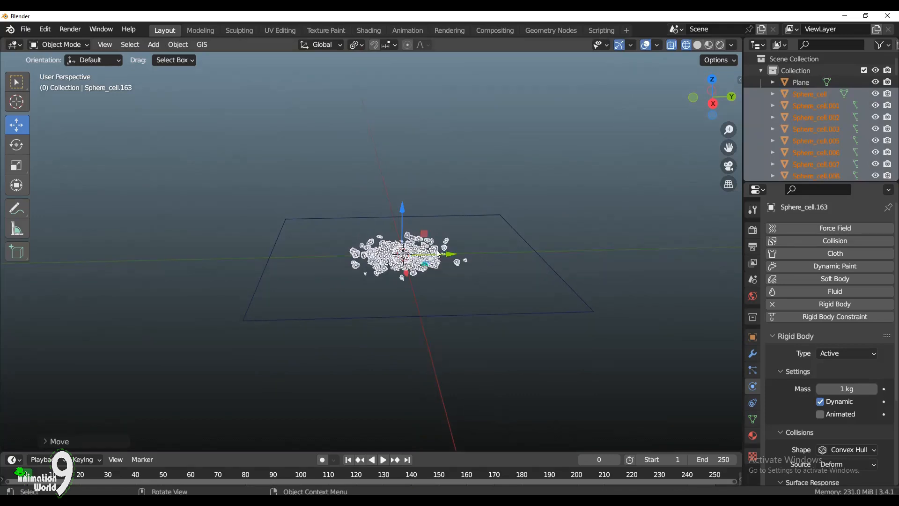
Make one rock in the pile active, box-select all the rocks, and join them into a single object.
left_click(695, 48)
left_click(687, 46)
mouse_move(713, 108)
left_mouse_down()
mouse_move(713, 120)
mouse_move(713, 109)
left_mouse_up()
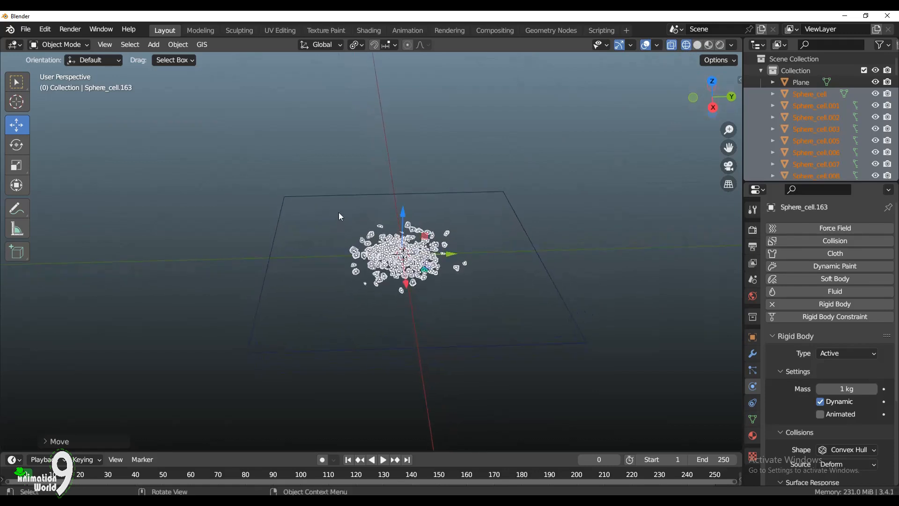
left_click(338, 213)
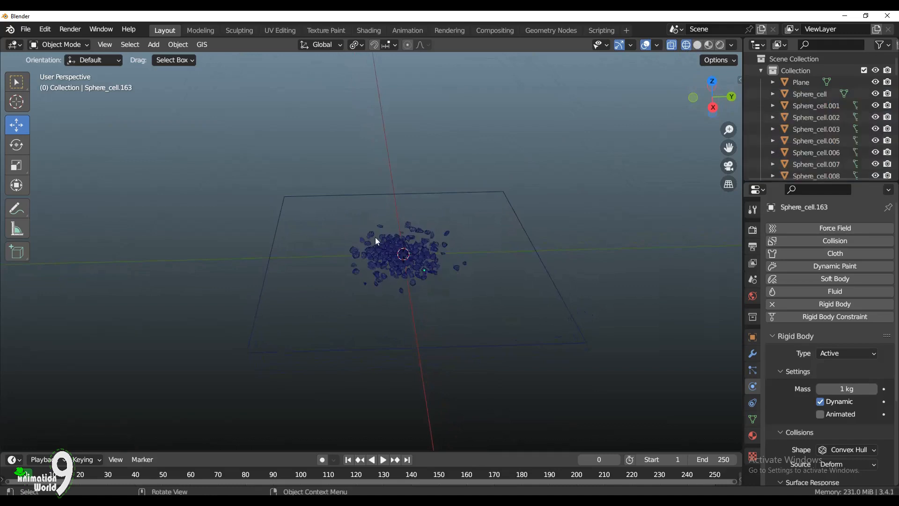
left_click(393, 257)
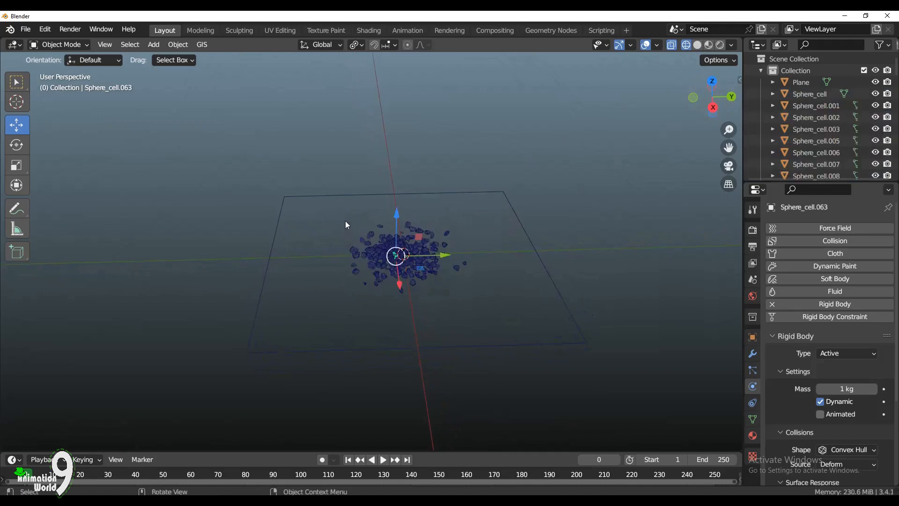
left_click_drag(327, 208, 475, 305)
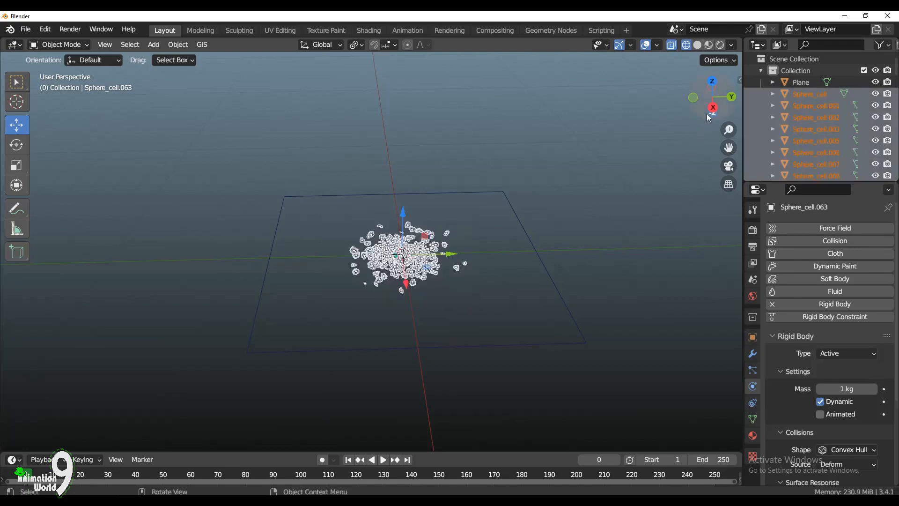
left_click_drag(712, 115, 710, 117)
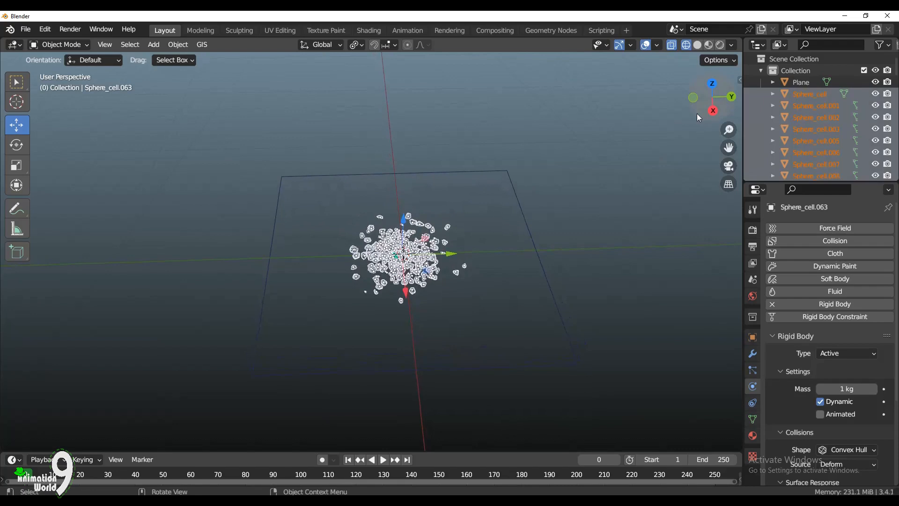
key("ctrl+j")
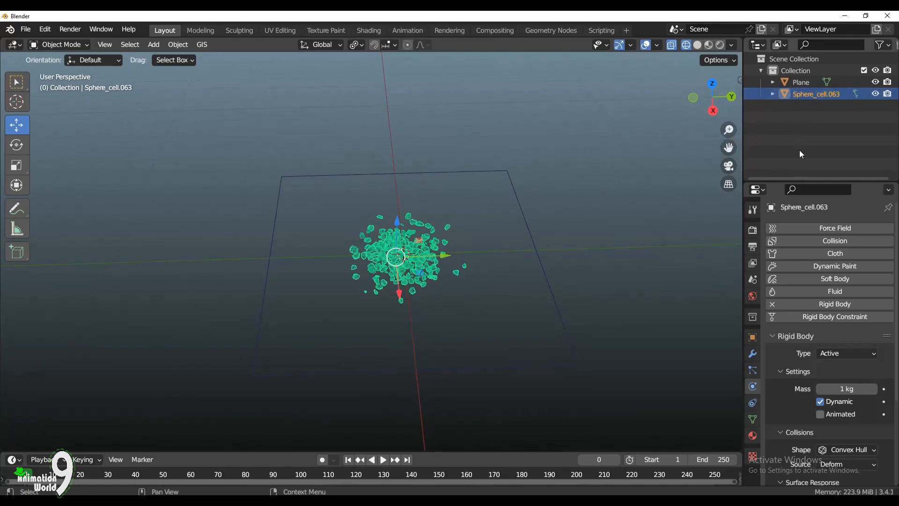
Switch the viewport shading to Solid and delete the ground plane.
left_click(496, 215)
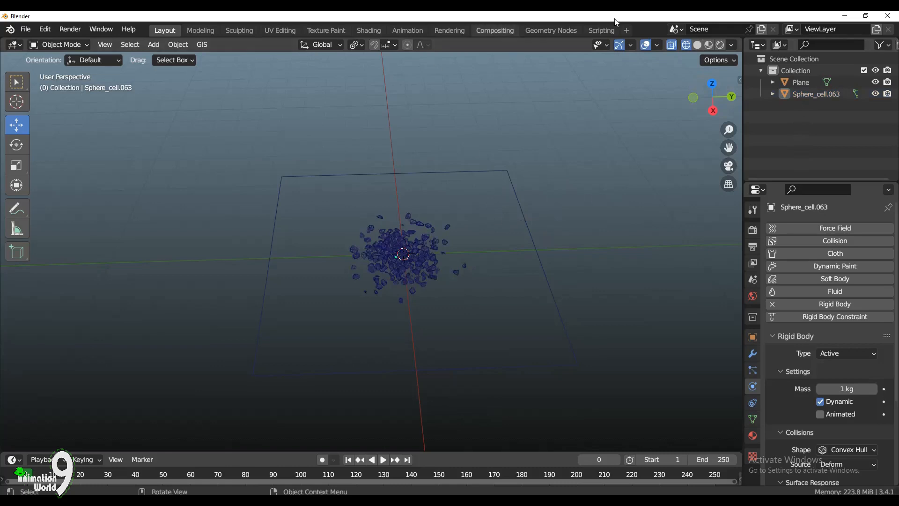
left_click(697, 45)
left_click(498, 200)
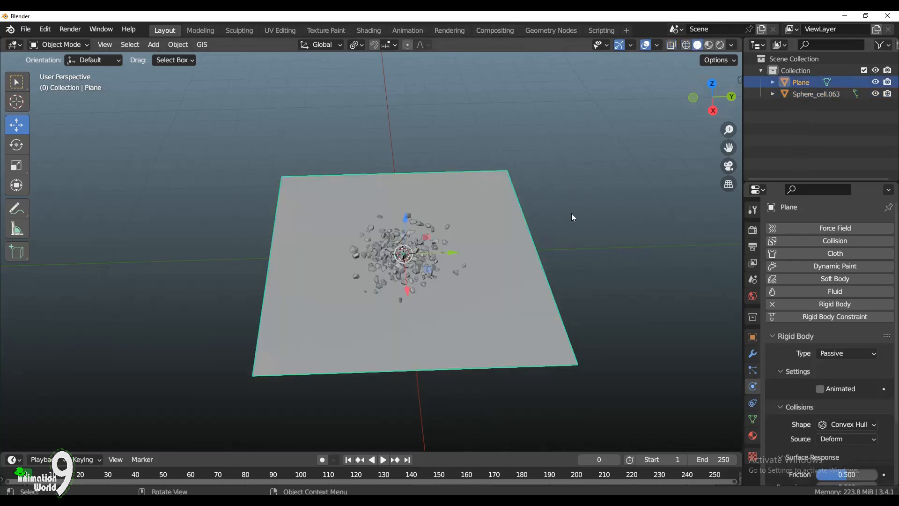
key("Delete")
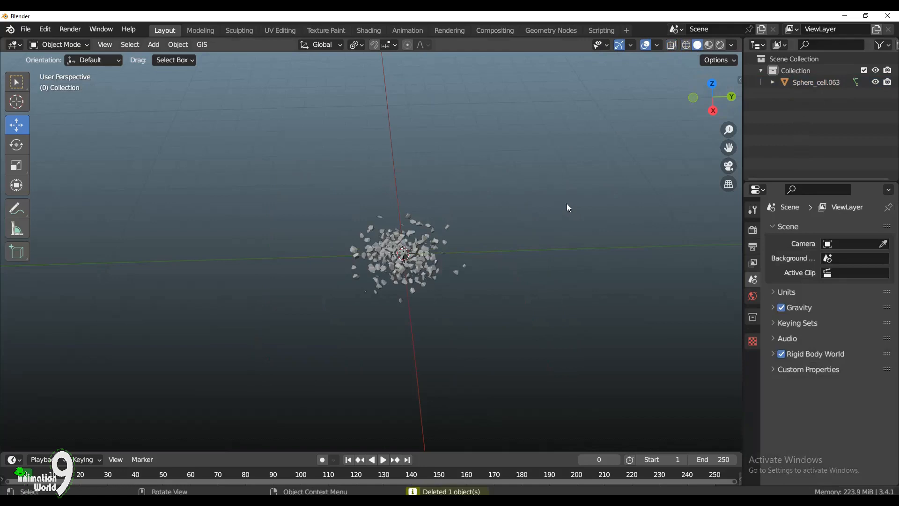
Move the joined rock object slightly and remove its Rigid Body physics.
left_click_drag(708, 115, 709, 89)
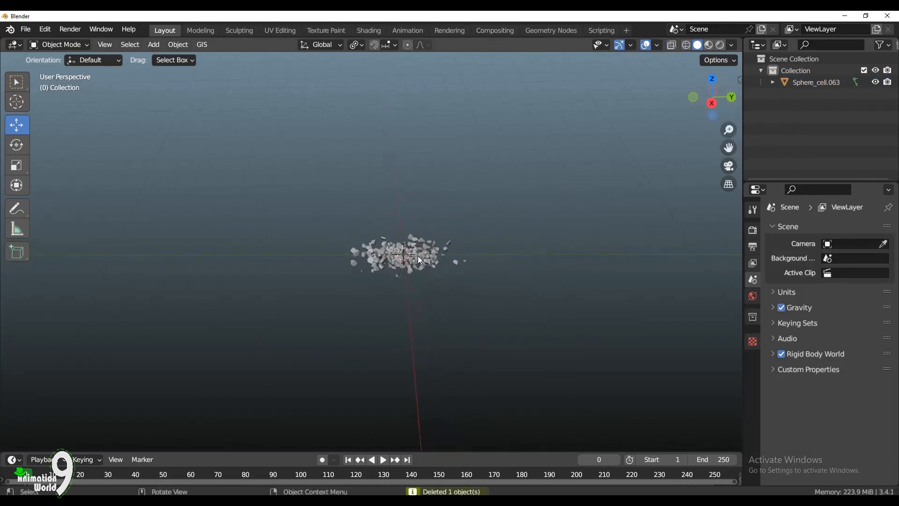
left_click(434, 262)
key("g")
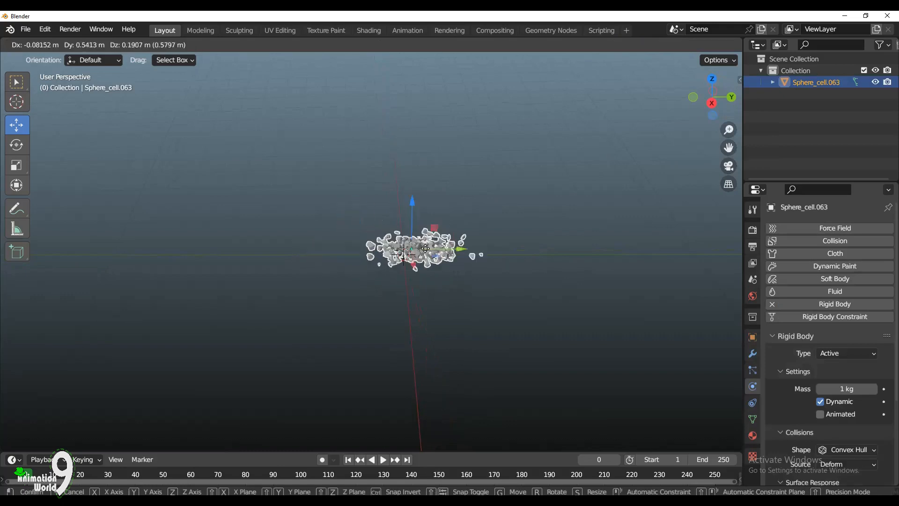
left_click(397, 240)
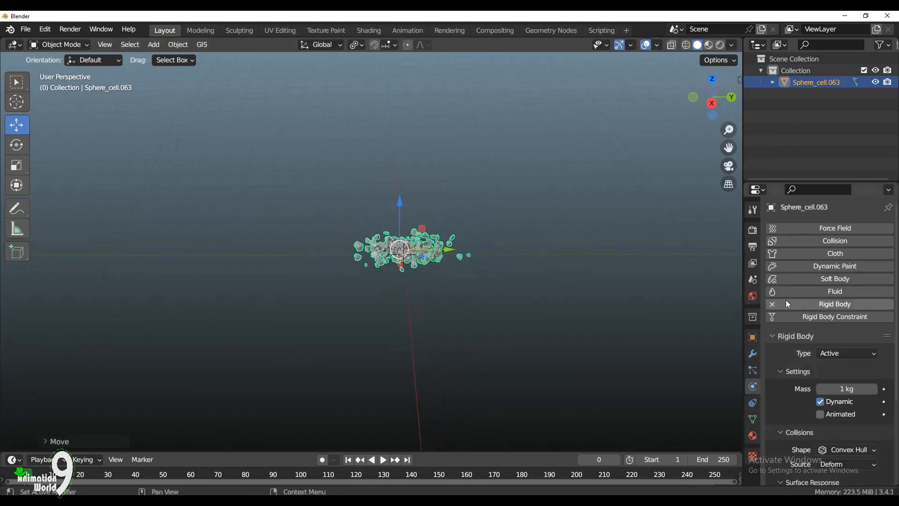
left_click(773, 305)
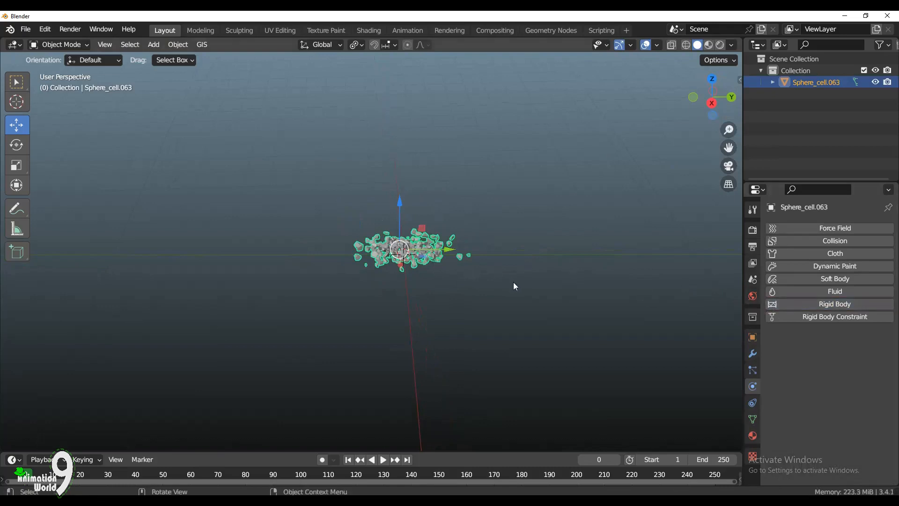
Nudge the rock object along the Z axis and reposition it freely near the world origin.
left_click_drag(713, 100, 718, 112)
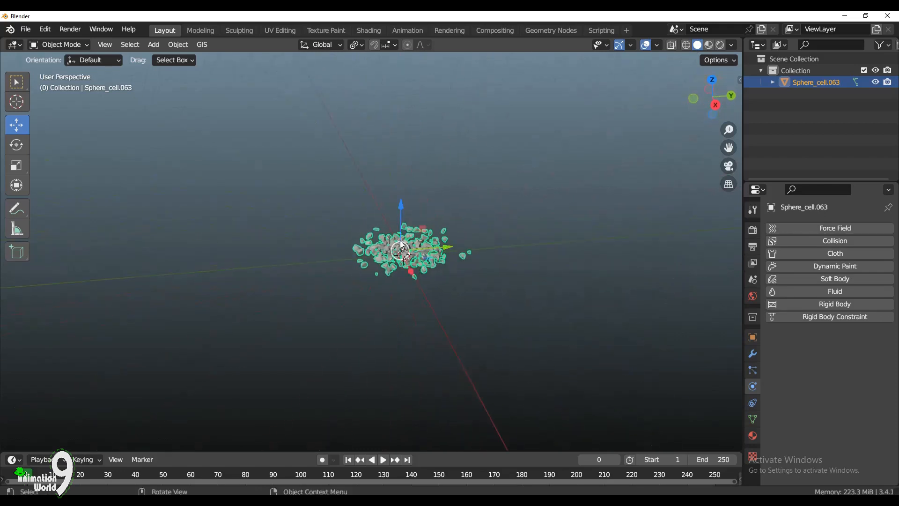
key("g")
key("z")
left_click(418, 244)
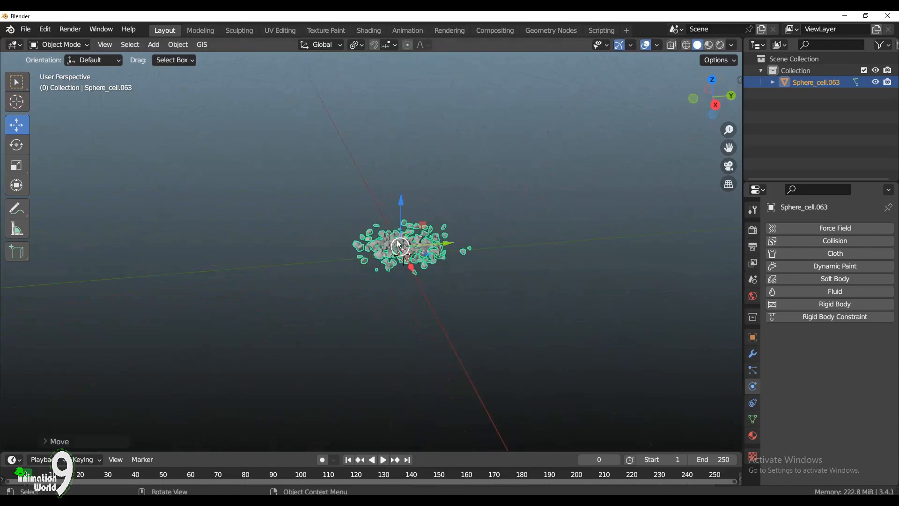
key("g")
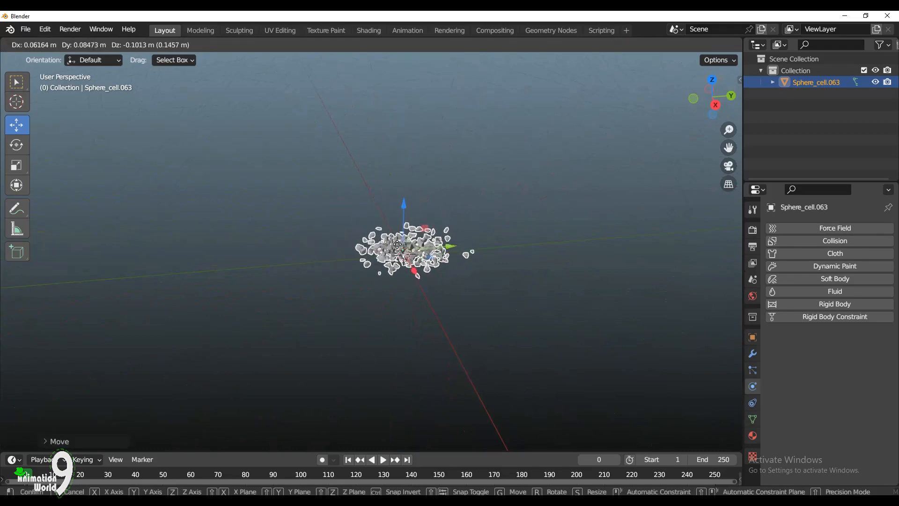
left_click(389, 247)
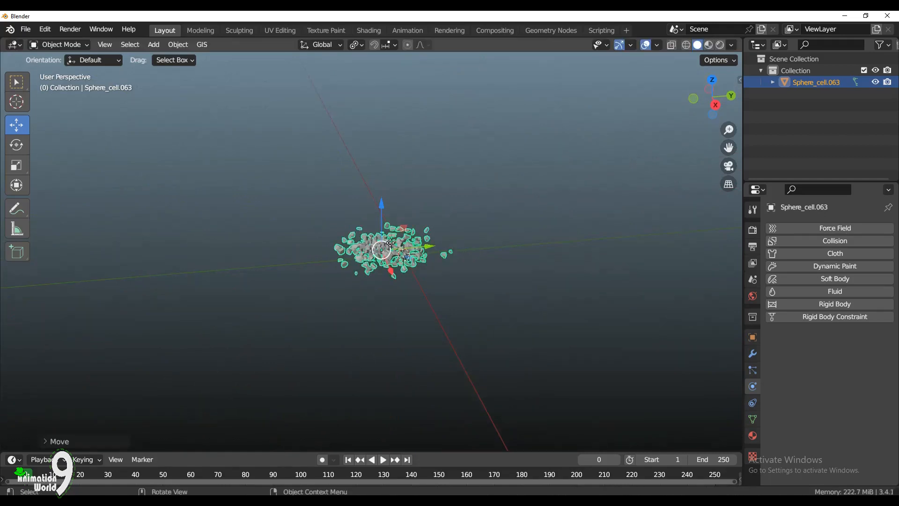
left_click_drag(387, 243, 403, 244)
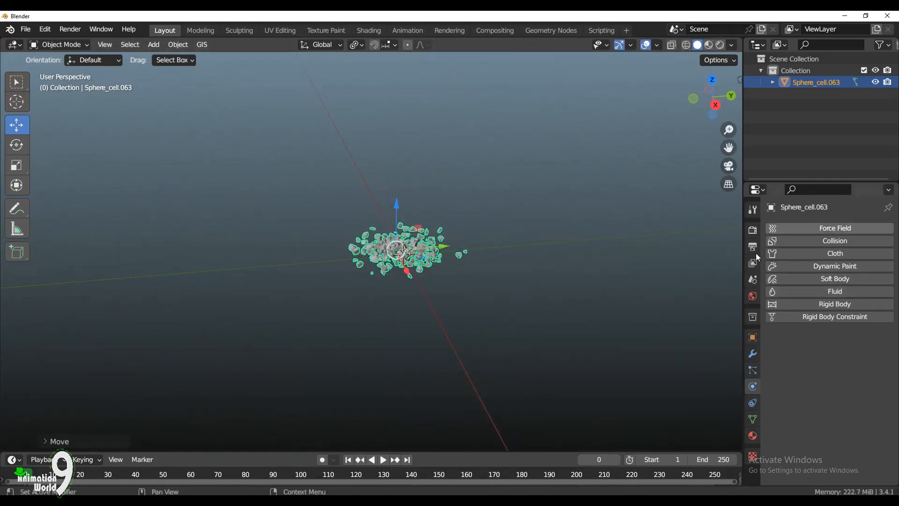
Add a new material to the joined rock object.
left_click(752, 435)
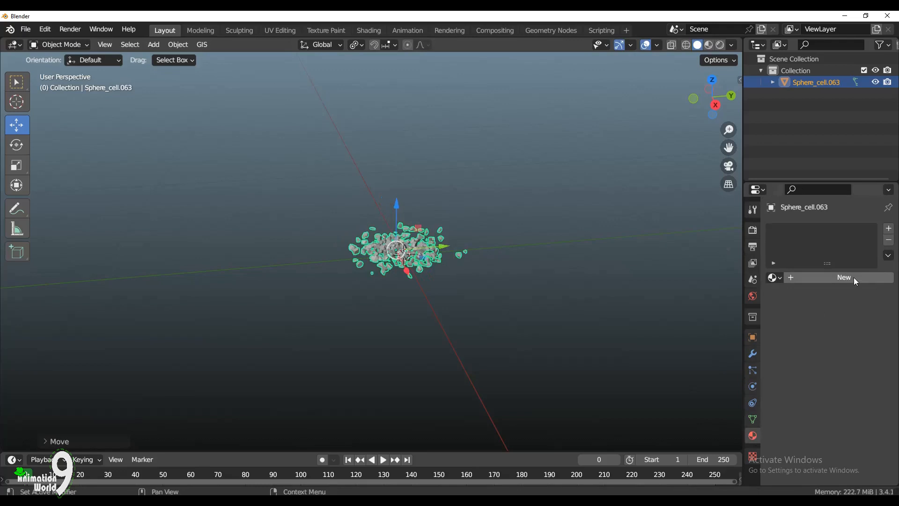
left_click(537, 264)
left_click(414, 244)
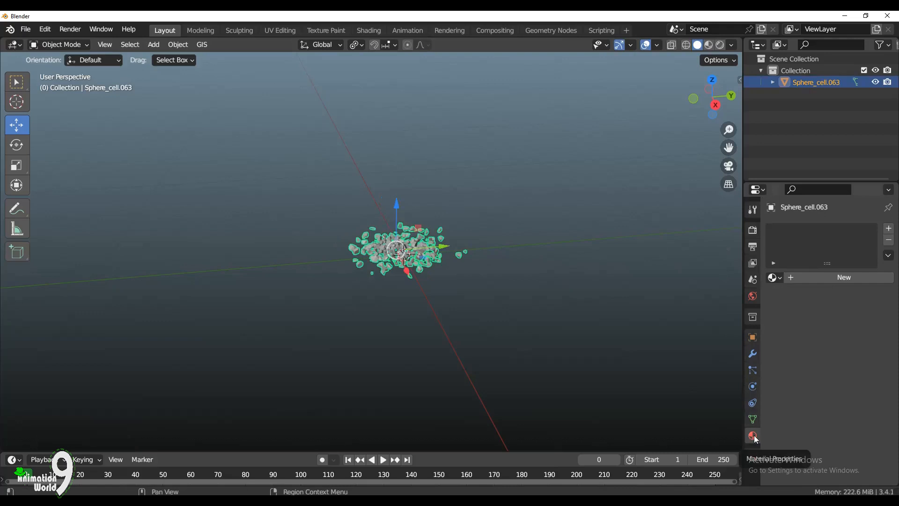
left_click(824, 277)
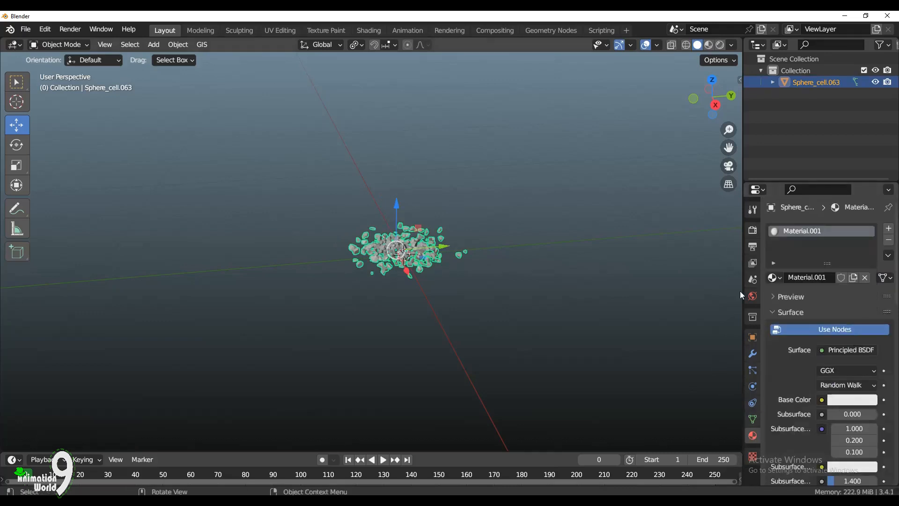
Set the rock material's base color to a darkened grayish blue with hue 0.557 and saturation 0.427.
left_click(851, 401)
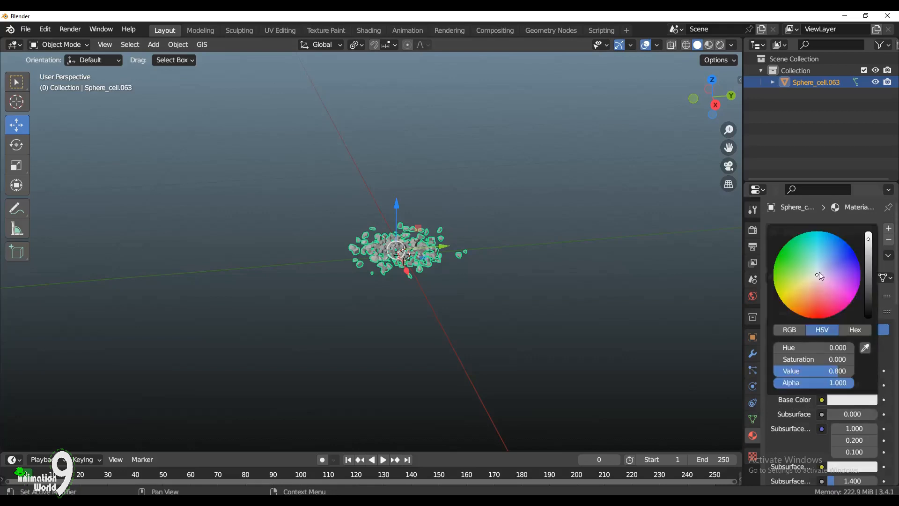
left_click_drag(819, 272, 820, 266)
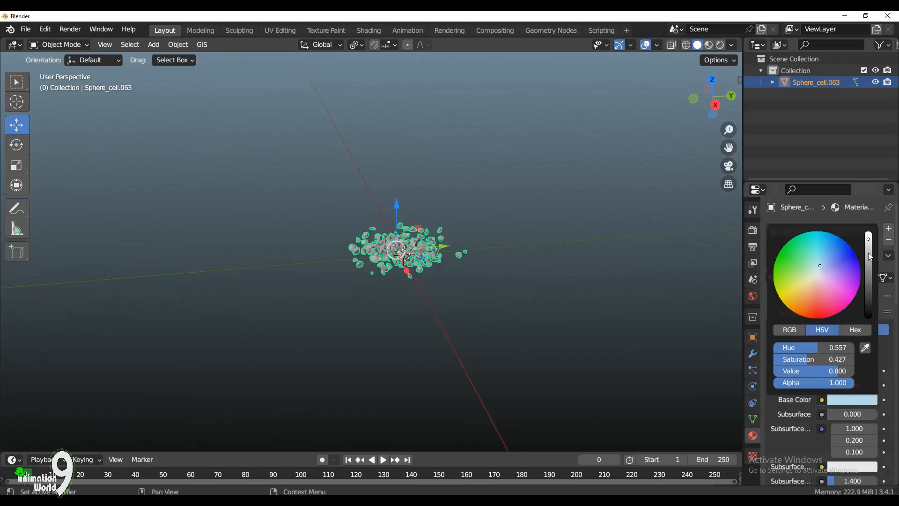
left_click_drag(868, 242, 869, 265)
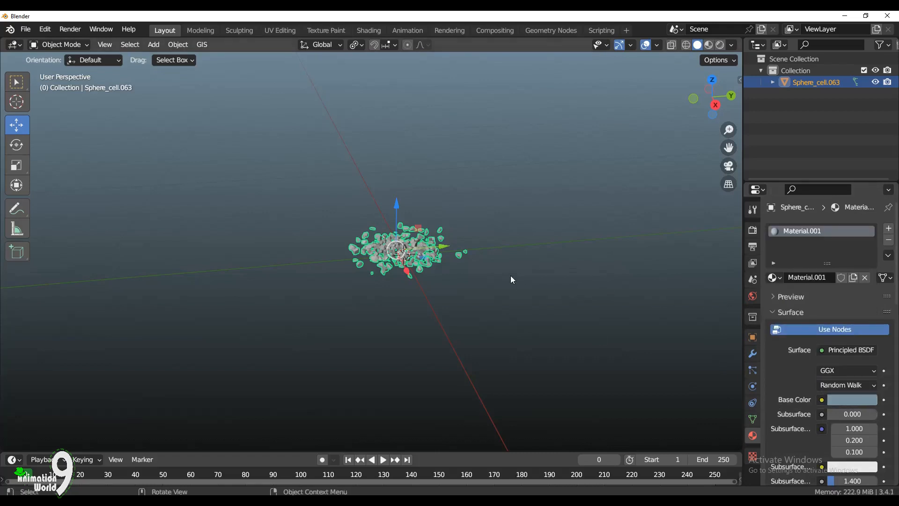
Switch the viewport to Material Preview shading, reselect the joined rock object, and inspect its material up close from several angles.
left_click(558, 211)
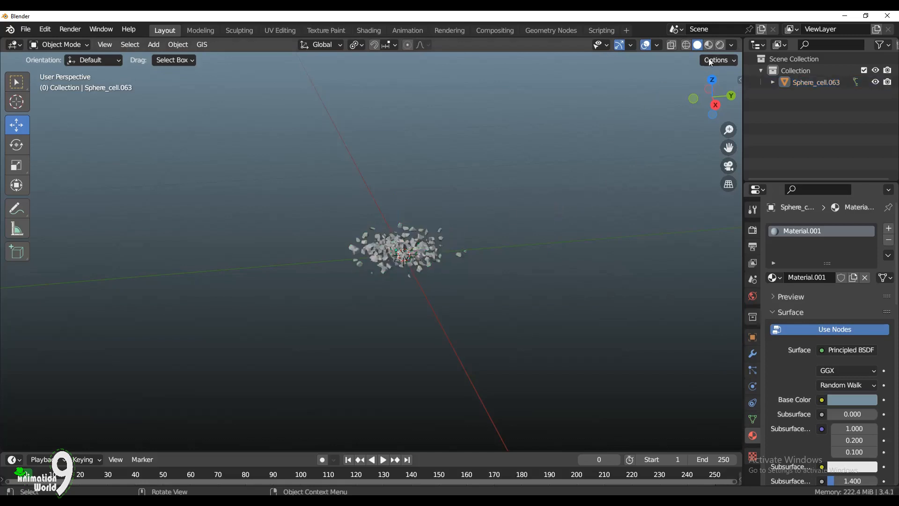
left_click(710, 44)
left_click(426, 245)
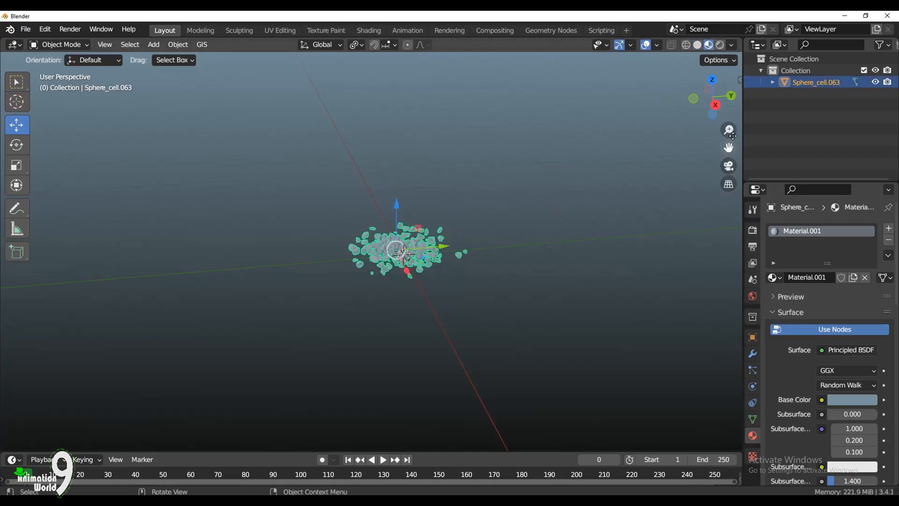
left_click_drag(716, 109, 724, 74)
scroll(507, 254, "up", 7)
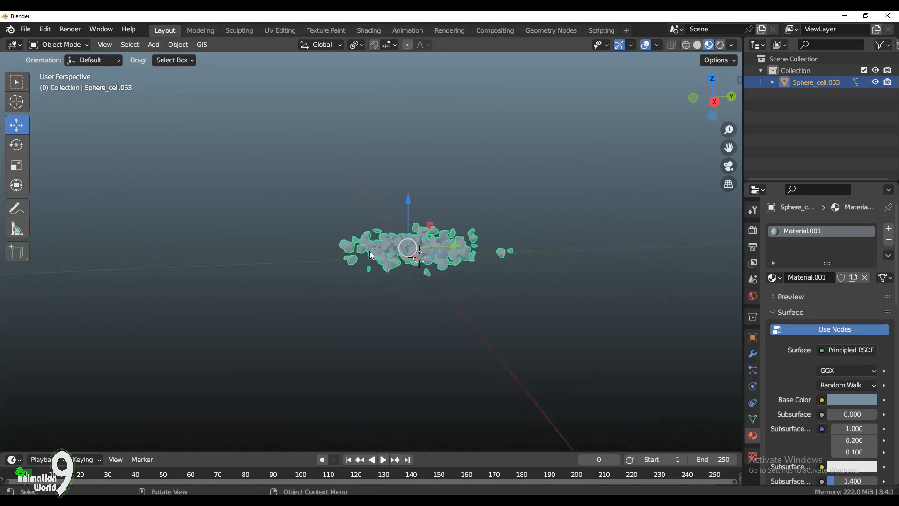
scroll(523, 252, "down", 1)
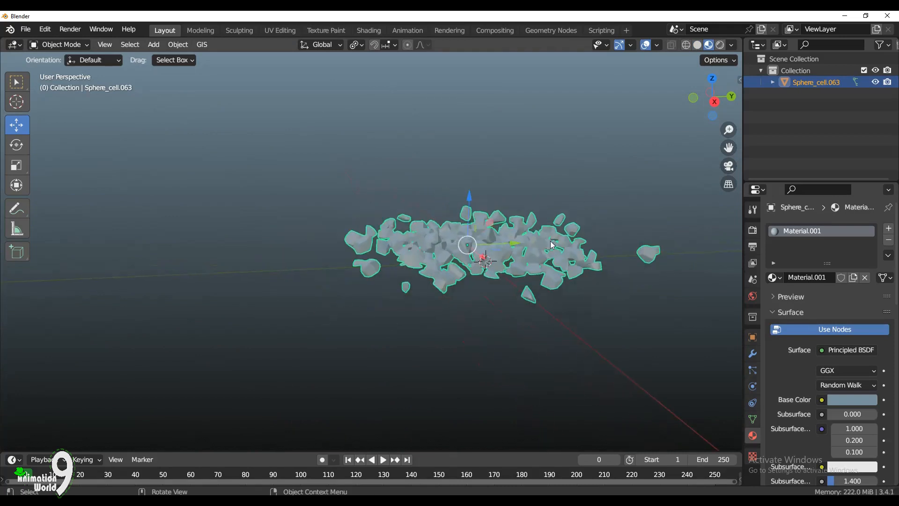
mouse_move(714, 125)
left_mouse_down()
mouse_move(715, 146)
mouse_move(692, 111)
mouse_move(715, 109)
left_mouse_up()
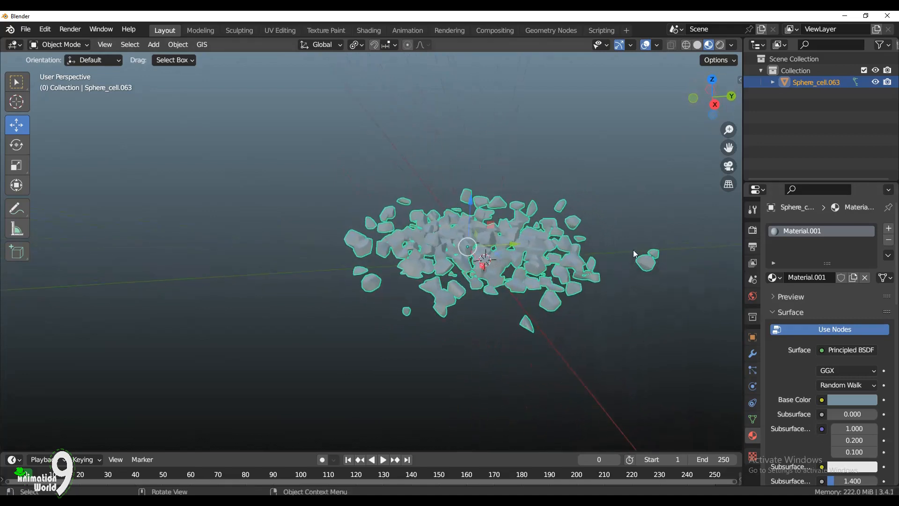
left_click_drag(710, 112, 694, 99)
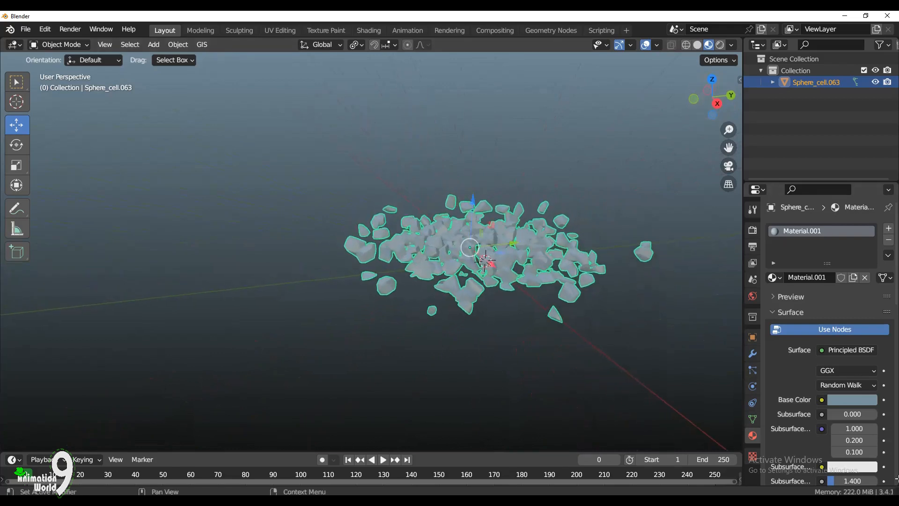
mouse_move(890, 492)
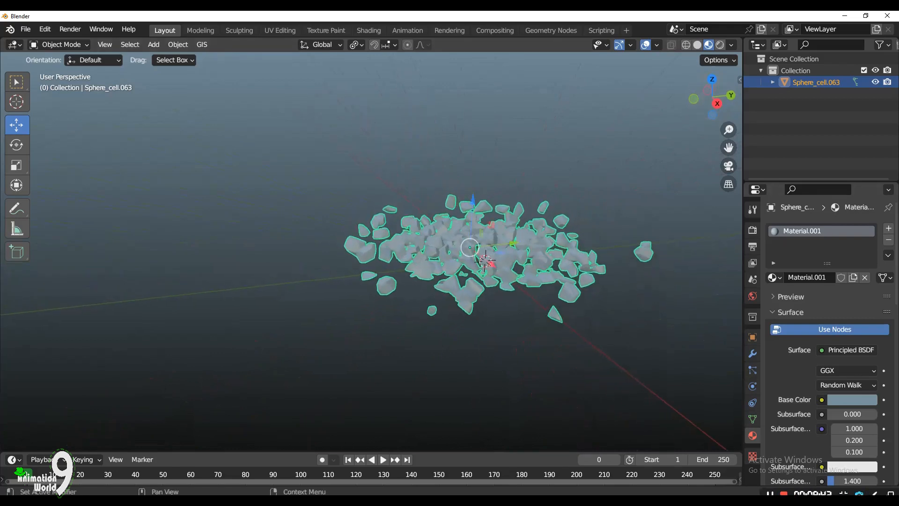